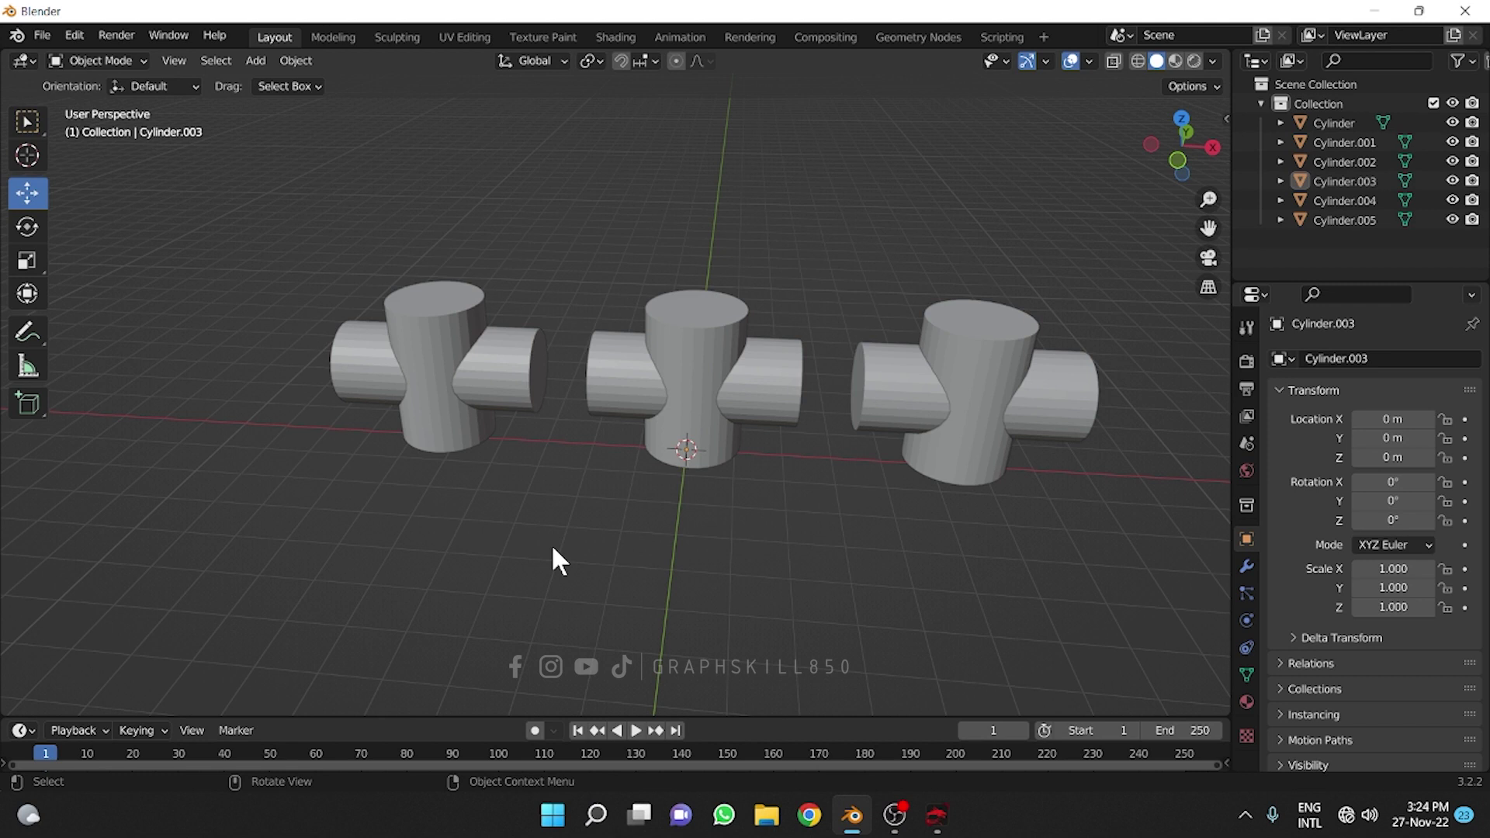
Open the modifier properties and check the list of available modifiers.
{"action": "left_click", "coordinate": [1246, 567]}
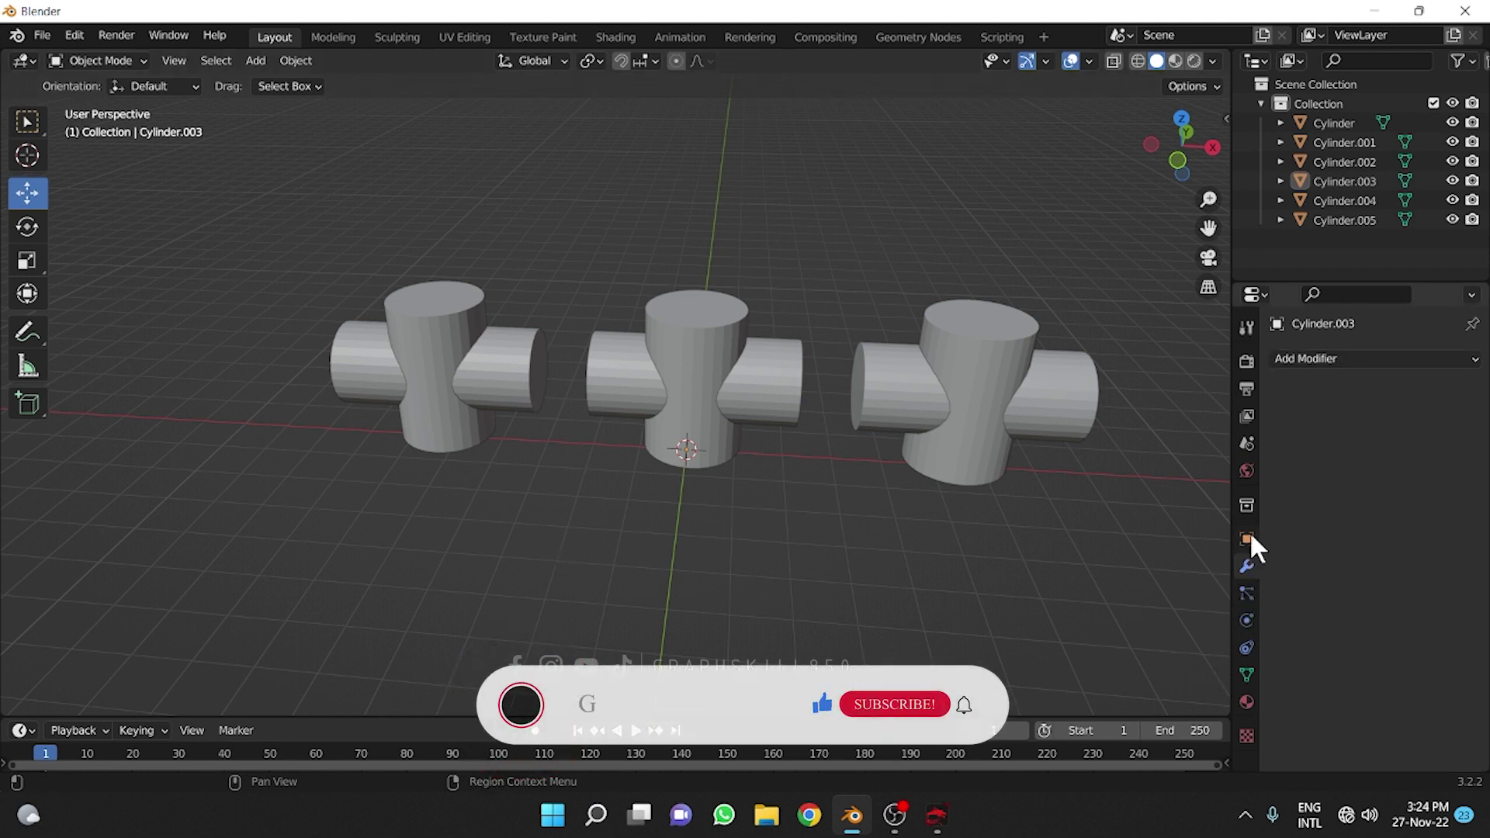
{"action": "left_click", "coordinate": [1311, 360]}
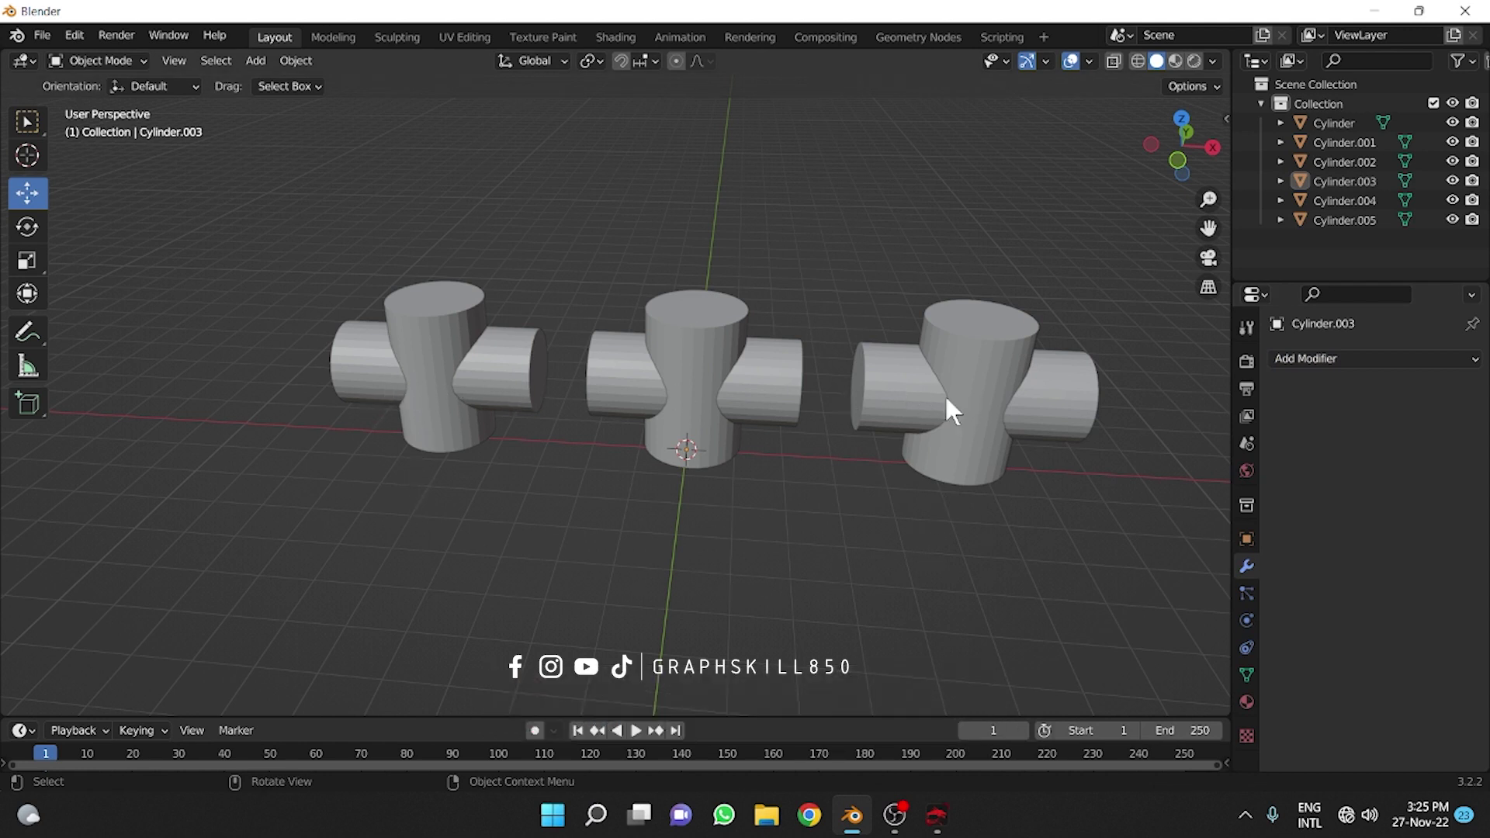
Inspect the three pairs of crossing cylinders, selecting the vertical and horizontal parts to see which objects intersect.
{"action": "left_click", "coordinate": [449, 435]}
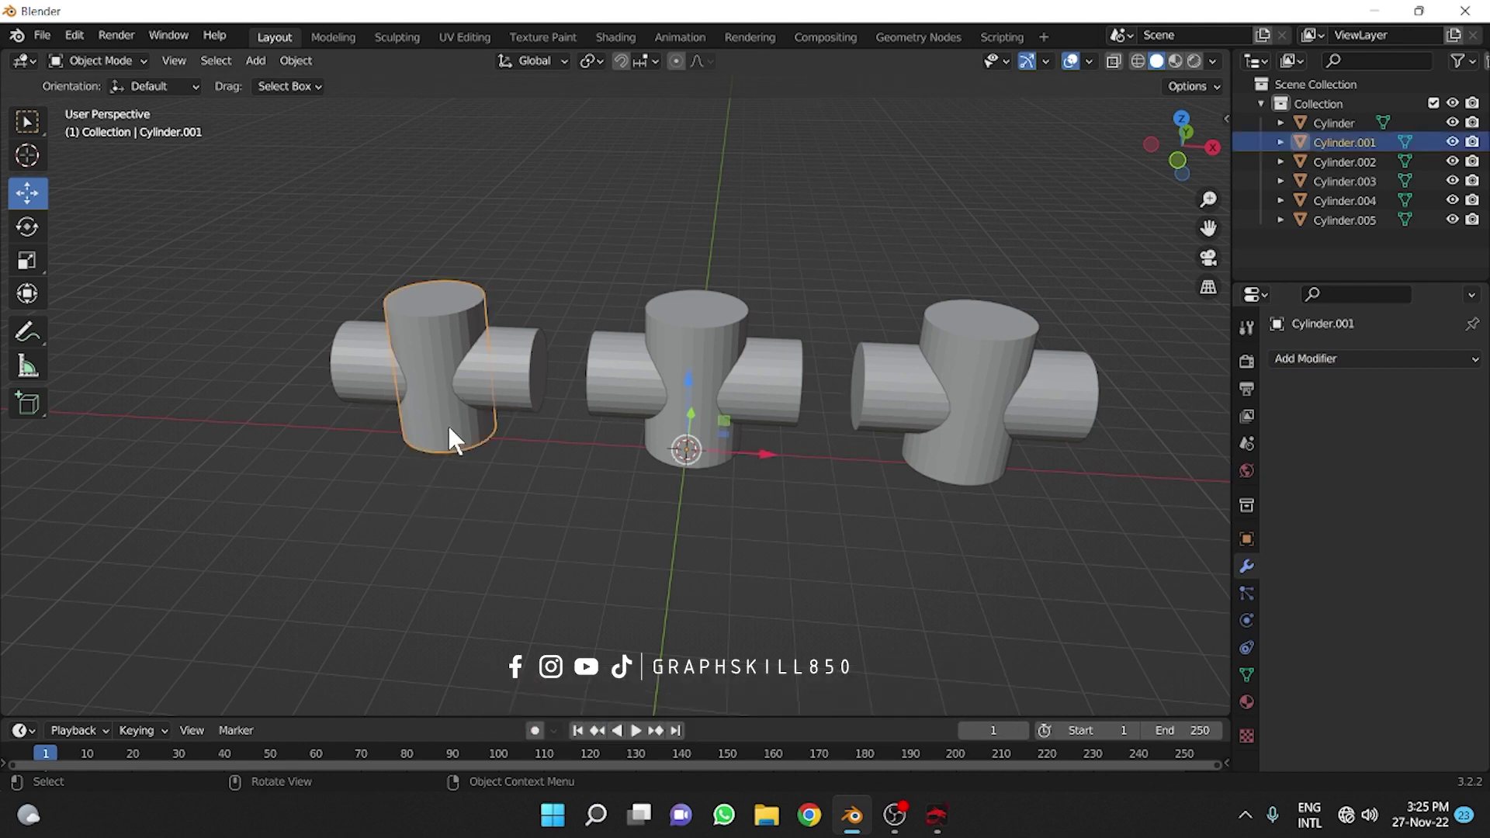
{"action": "left_click", "coordinate": [496, 380]}
{"action": "left_click", "coordinate": [754, 377]}
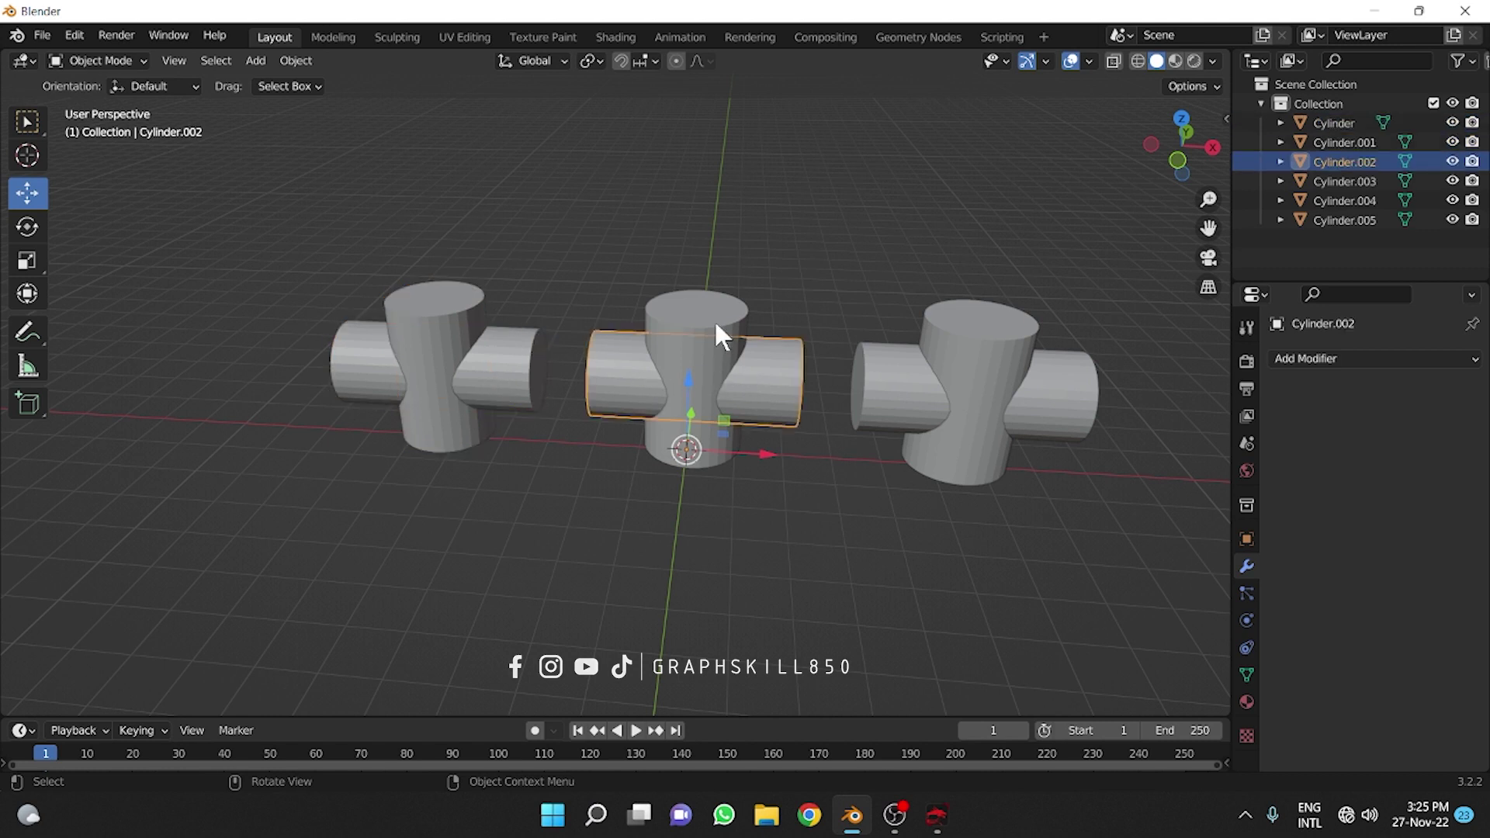
{"action": "left_click", "coordinate": [714, 321]}
{"action": "left_click_drag", "start_coordinate": [825, 307], "coordinate": [961, 489]}
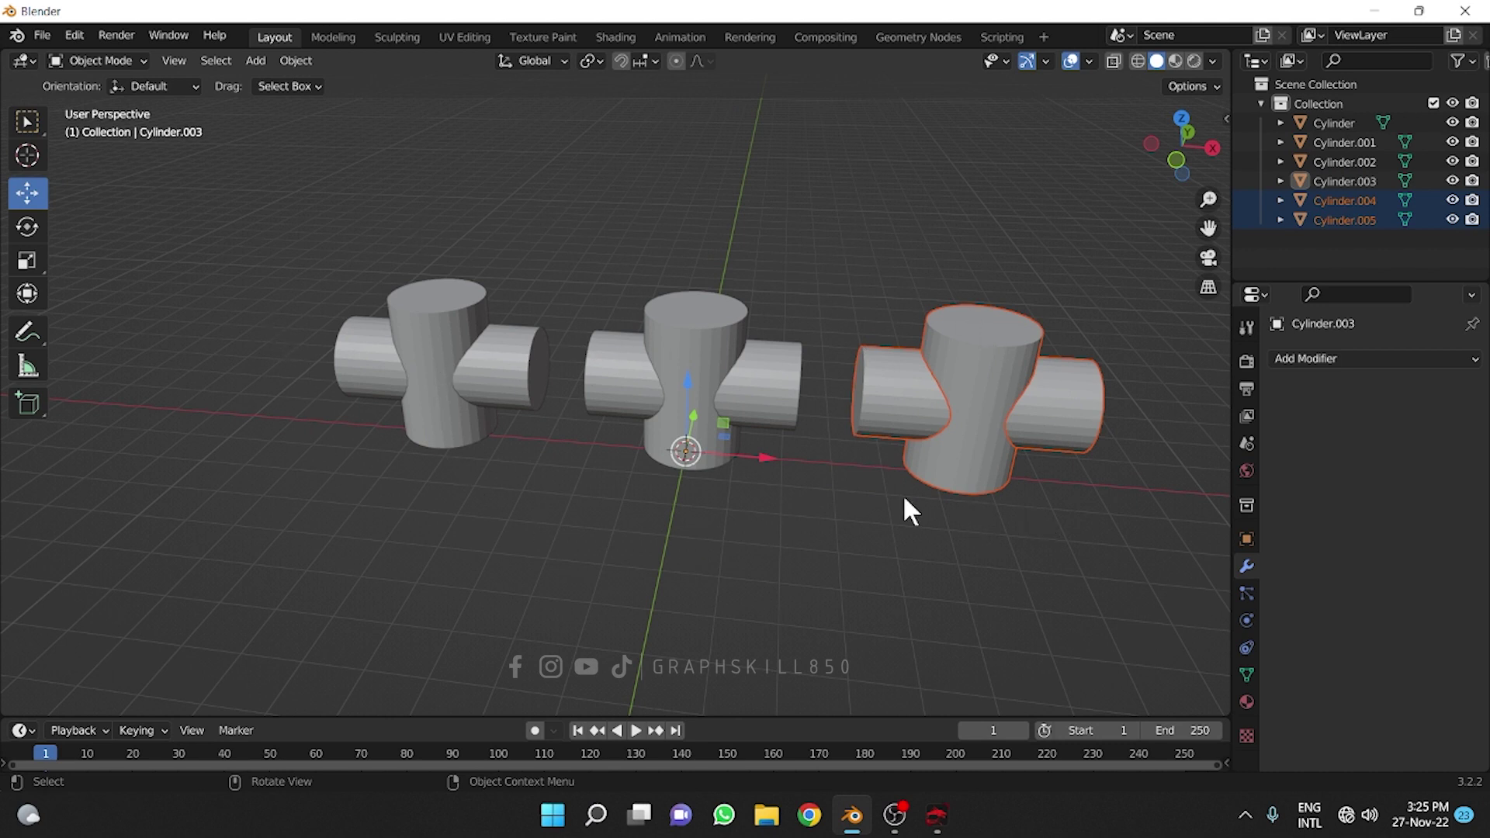
{"action": "middle_click_drag", "start_coordinate": [648, 509], "coordinate": [678, 514]}
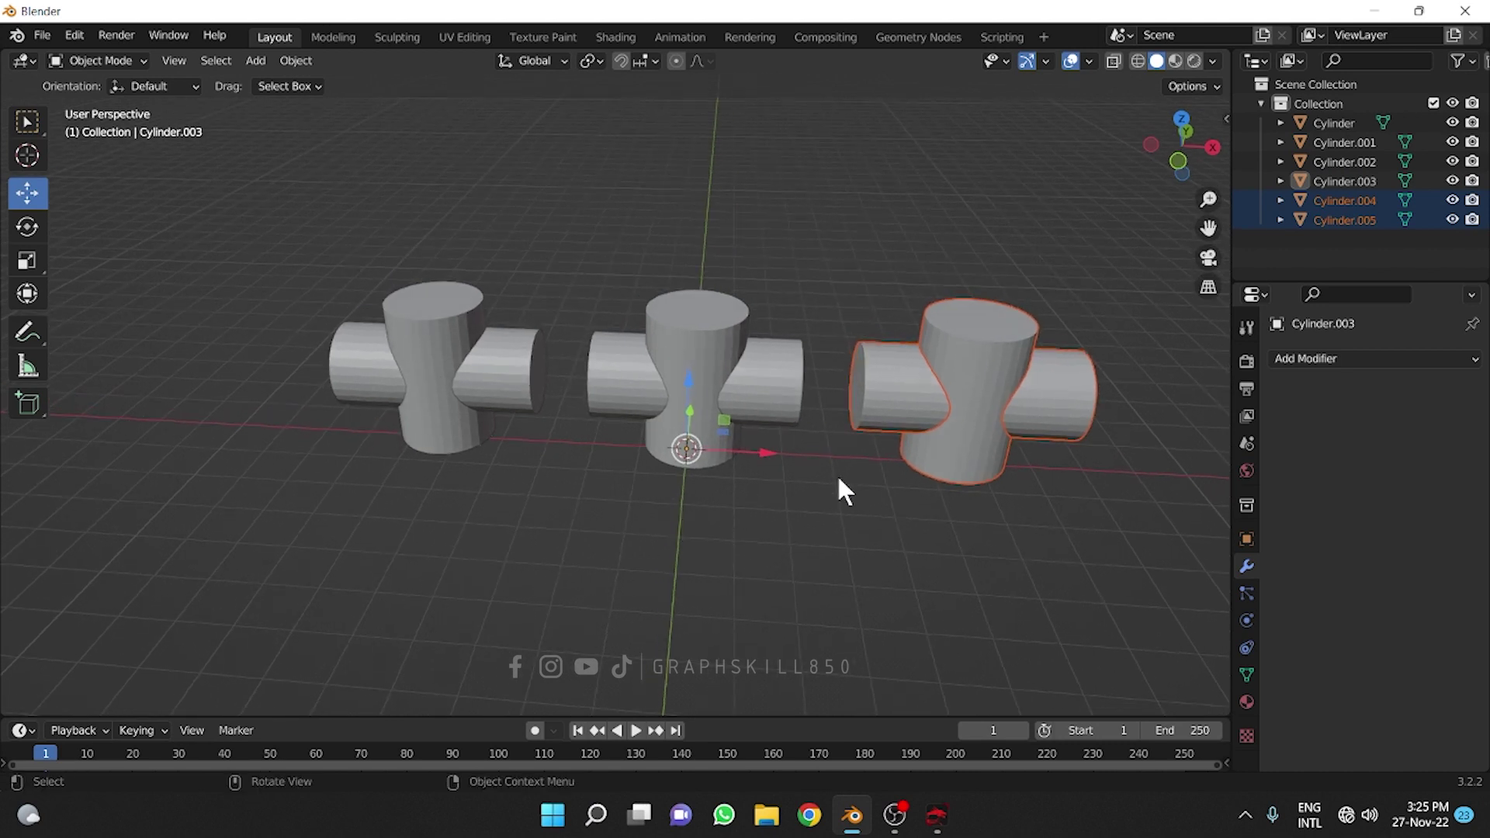
{"action": "left_click", "coordinate": [451, 506]}
{"action": "left_click", "coordinate": [417, 341]}
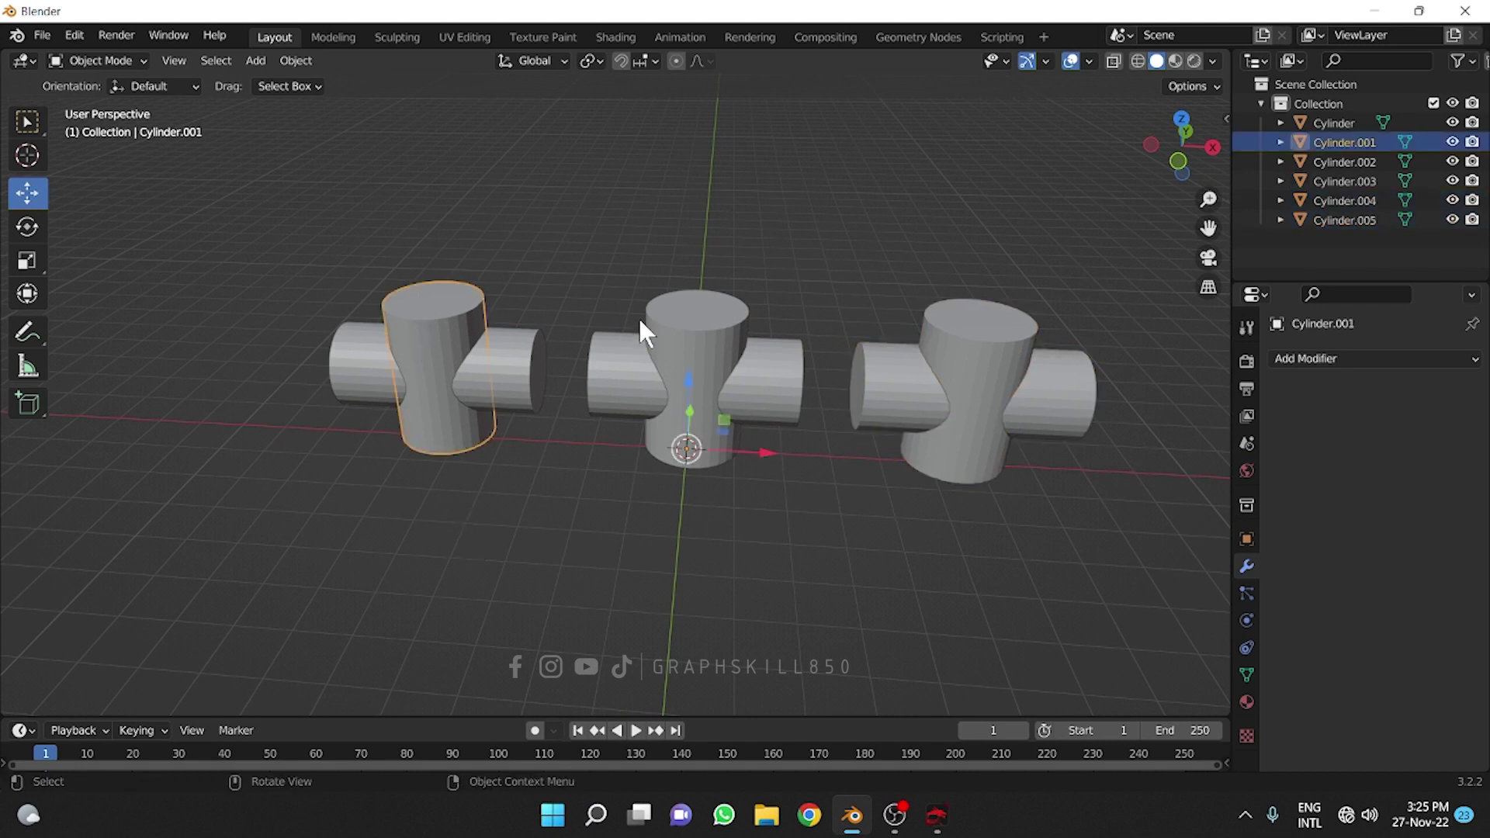
{"action": "left_click", "coordinate": [698, 318]}
{"action": "left_click", "coordinate": [1006, 319]}
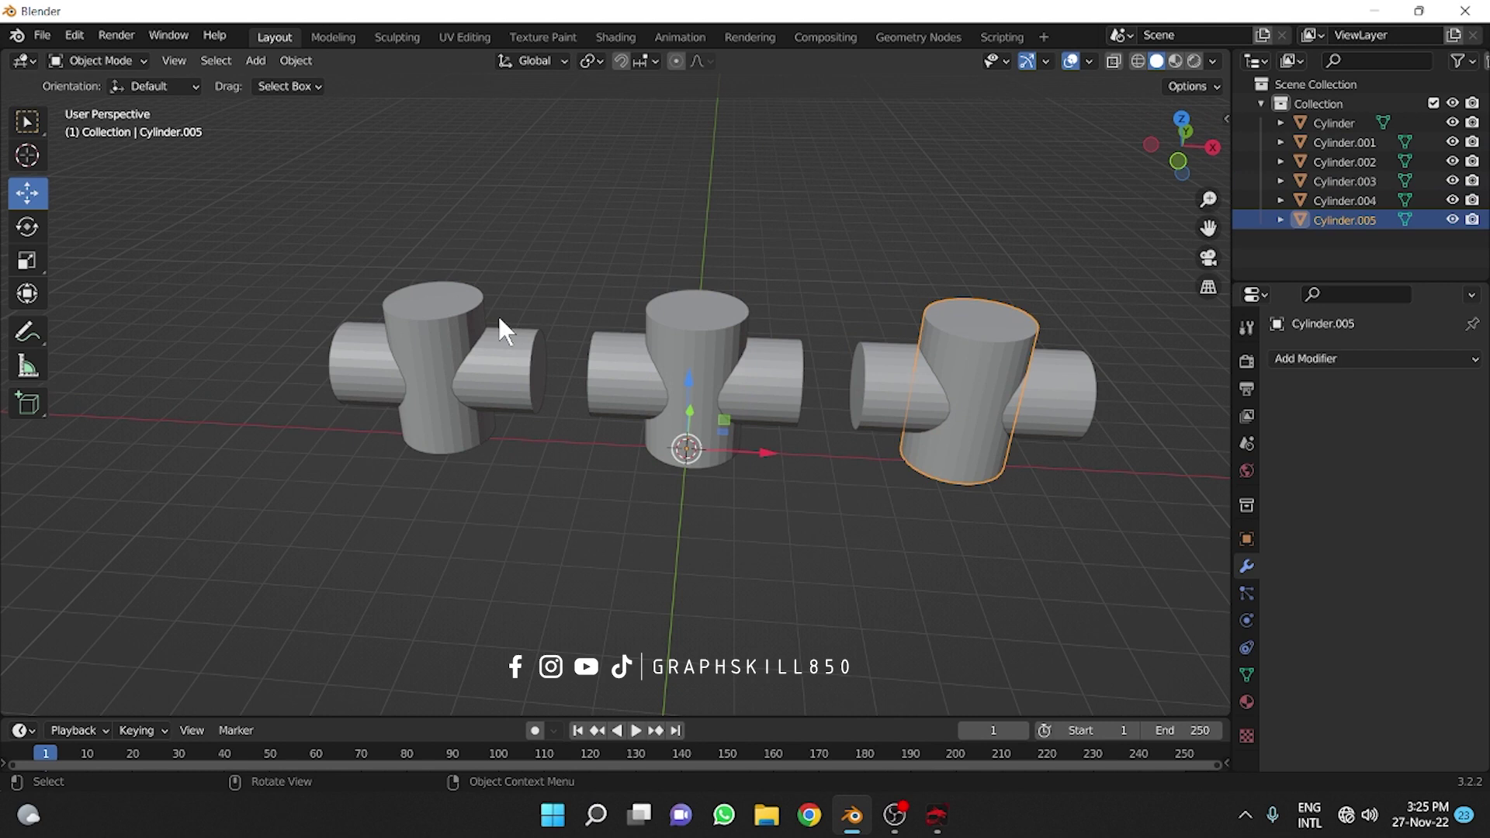
{"action": "left_click", "coordinate": [416, 310]}
{"action": "left_click", "coordinate": [539, 365]}
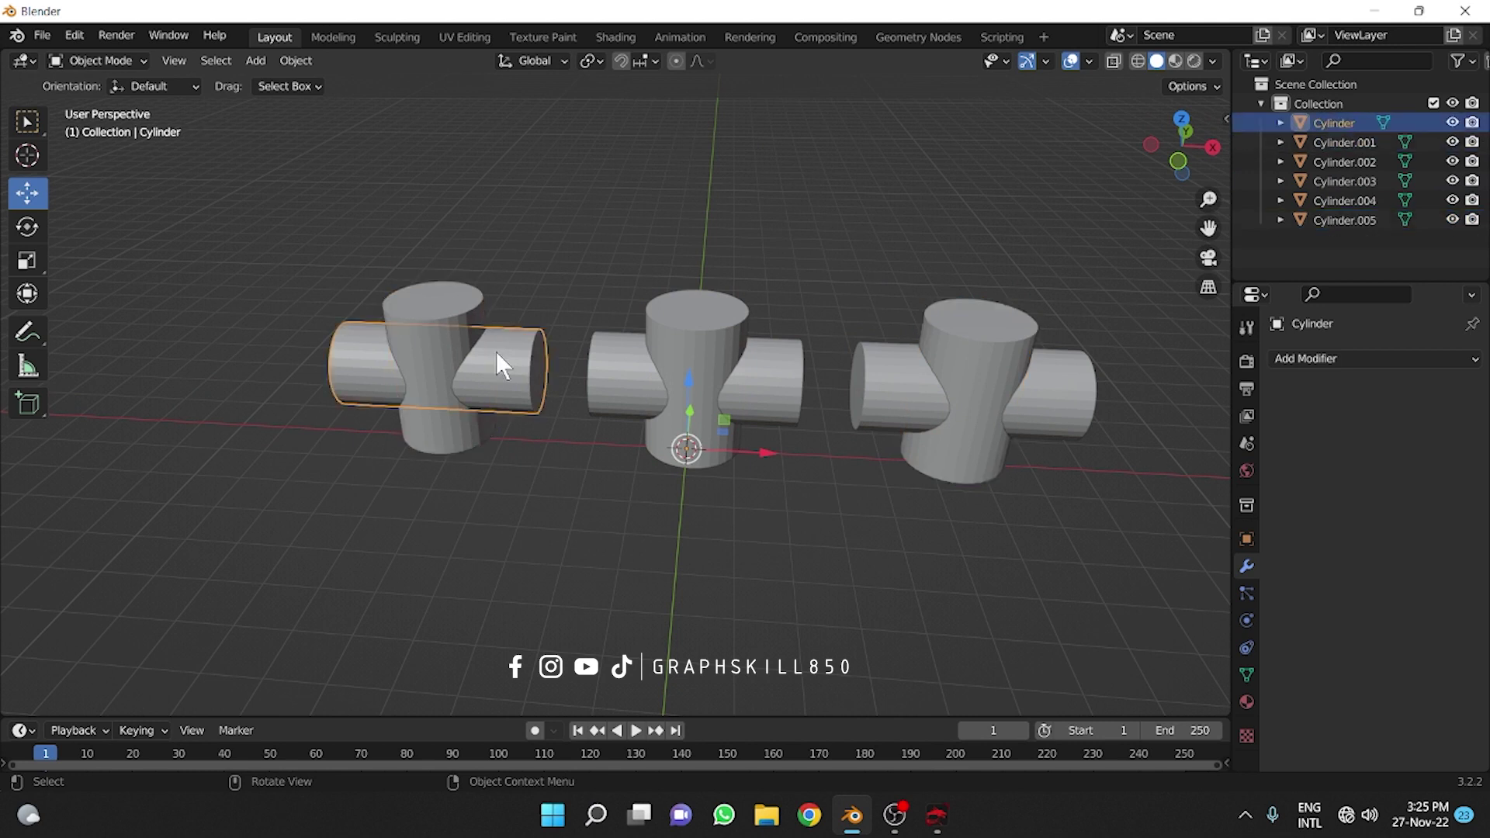
Add a Boolean modifier in Intersect mode to the vertical cylinder Cylinder.001, using the horizontal Cylinder as its object.
{"action": "left_click", "coordinate": [431, 320]}
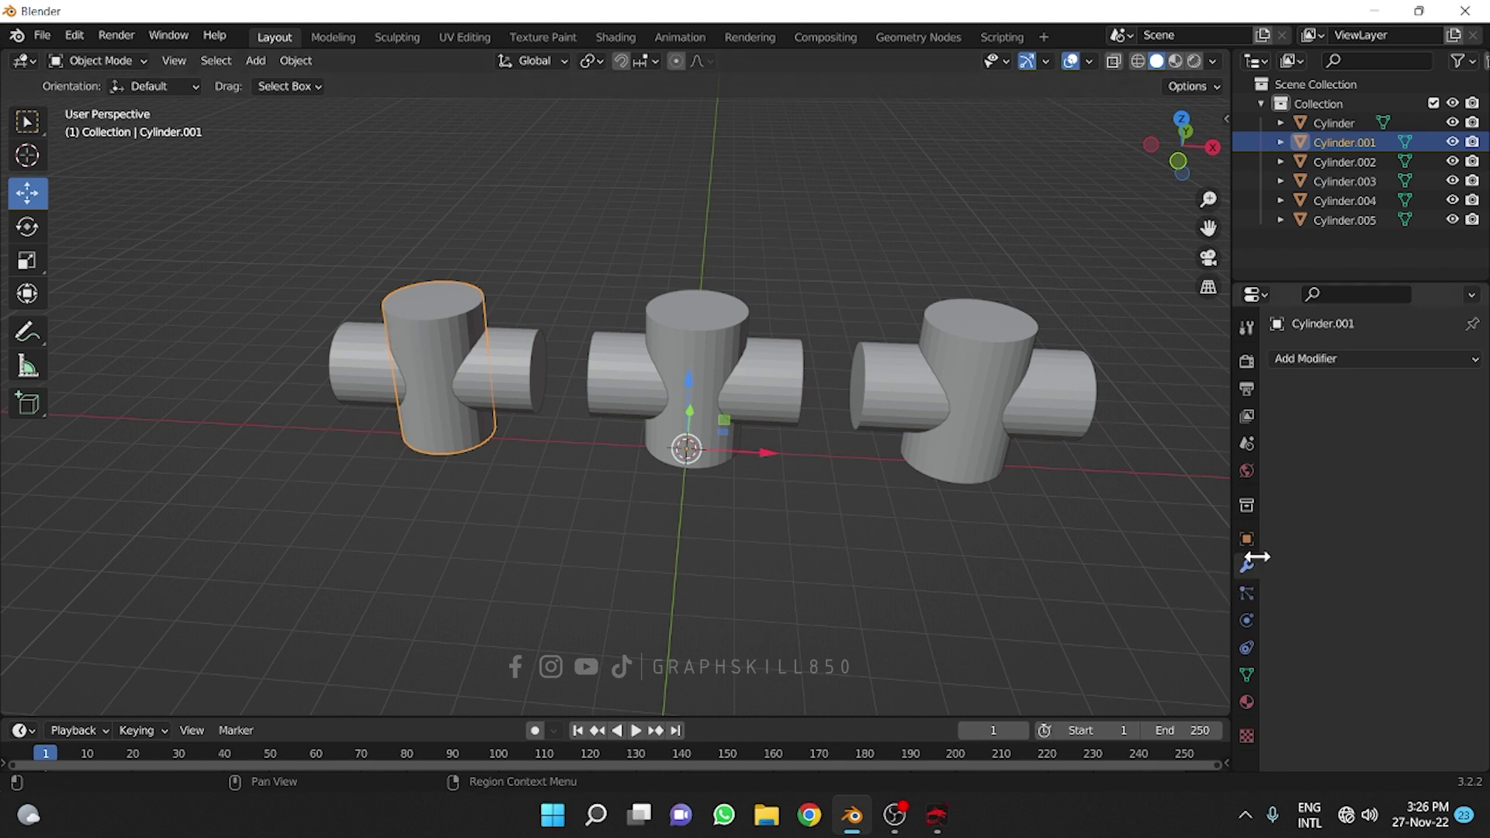
{"action": "left_click", "coordinate": [1311, 354]}
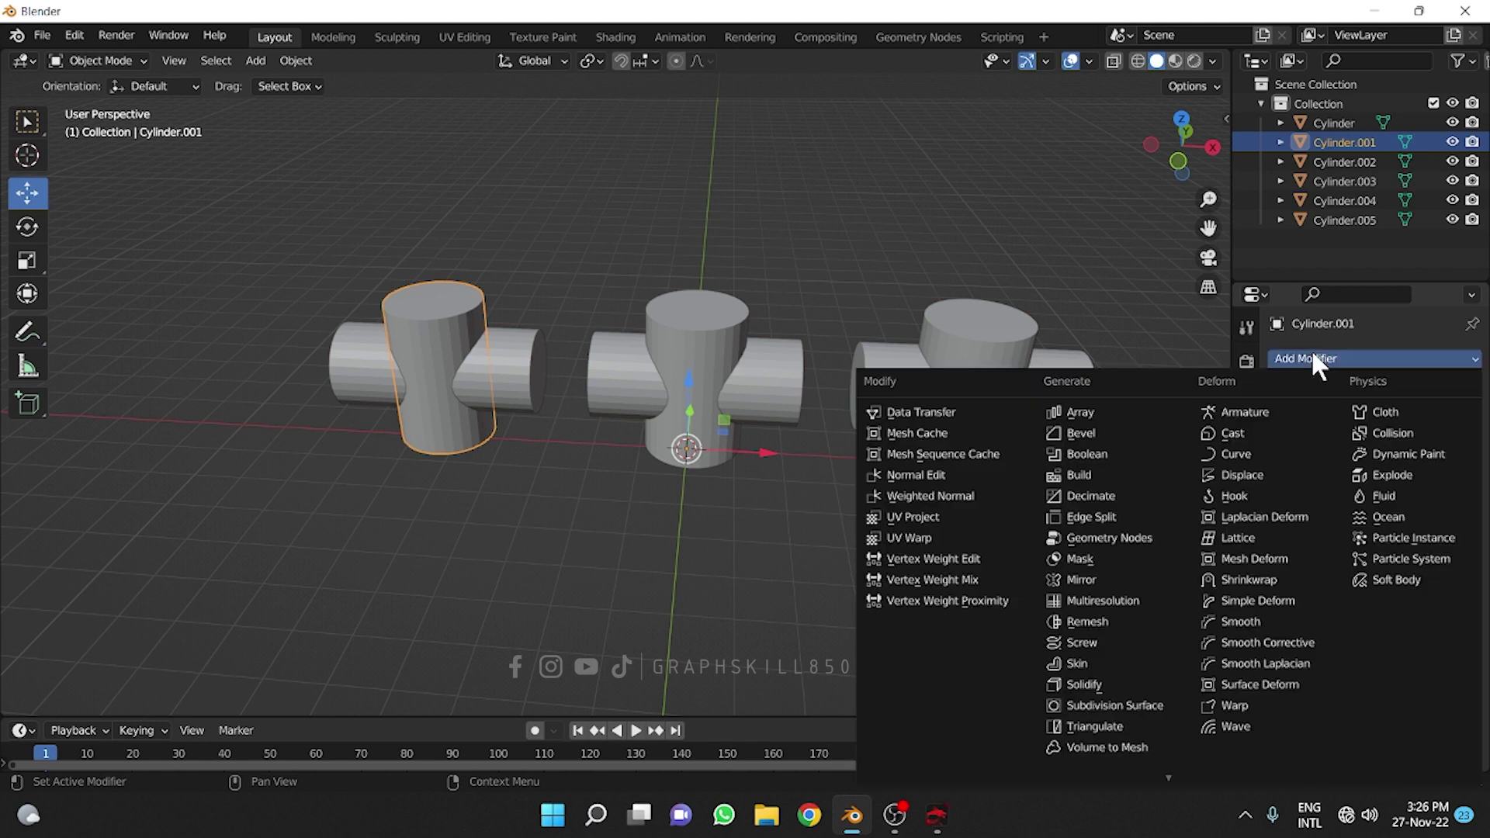
{"action": "left_click", "coordinate": [1093, 452]}
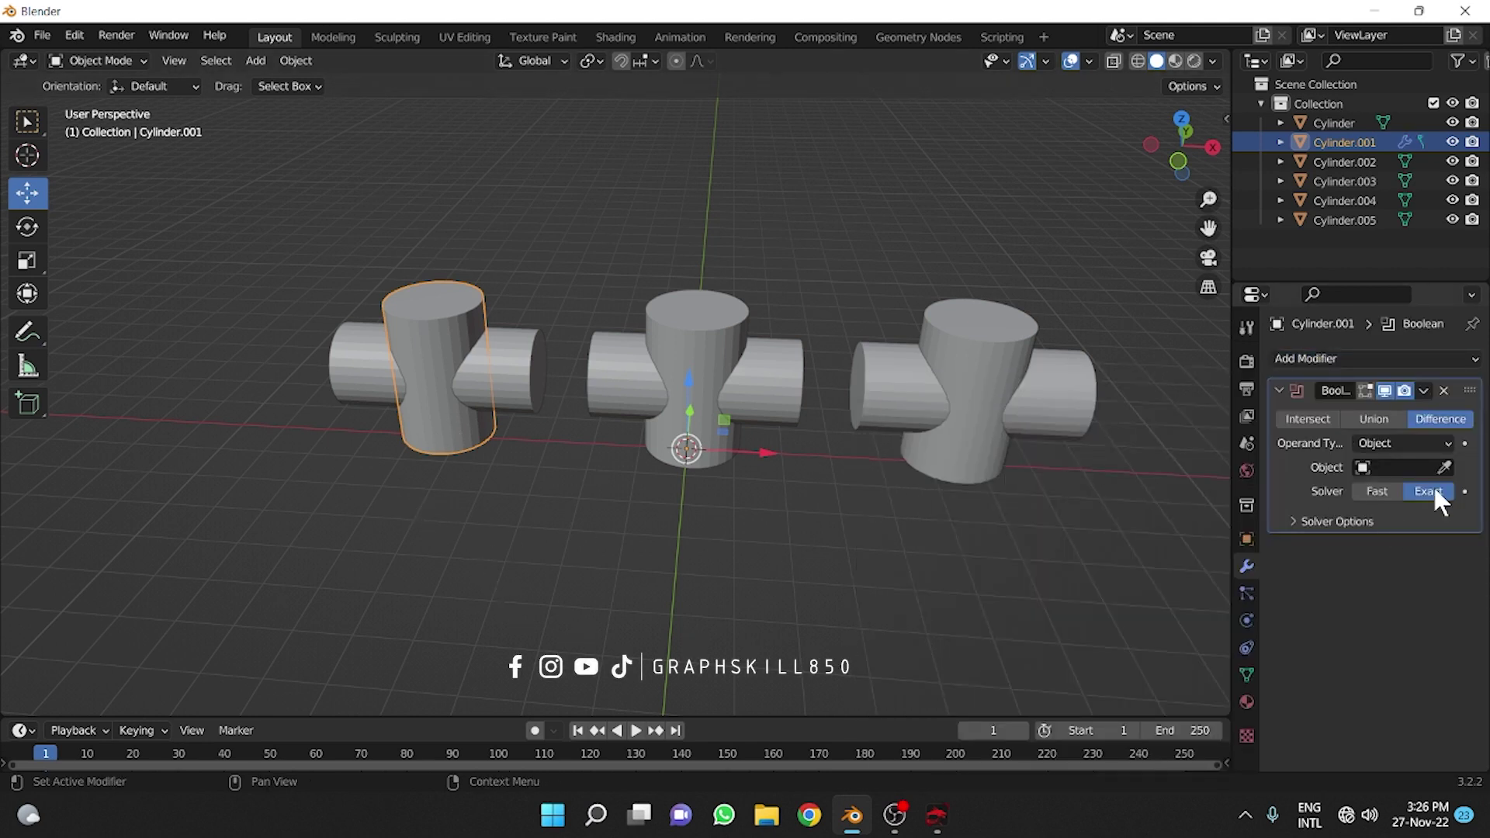
{"action": "left_click", "coordinate": [1294, 417]}
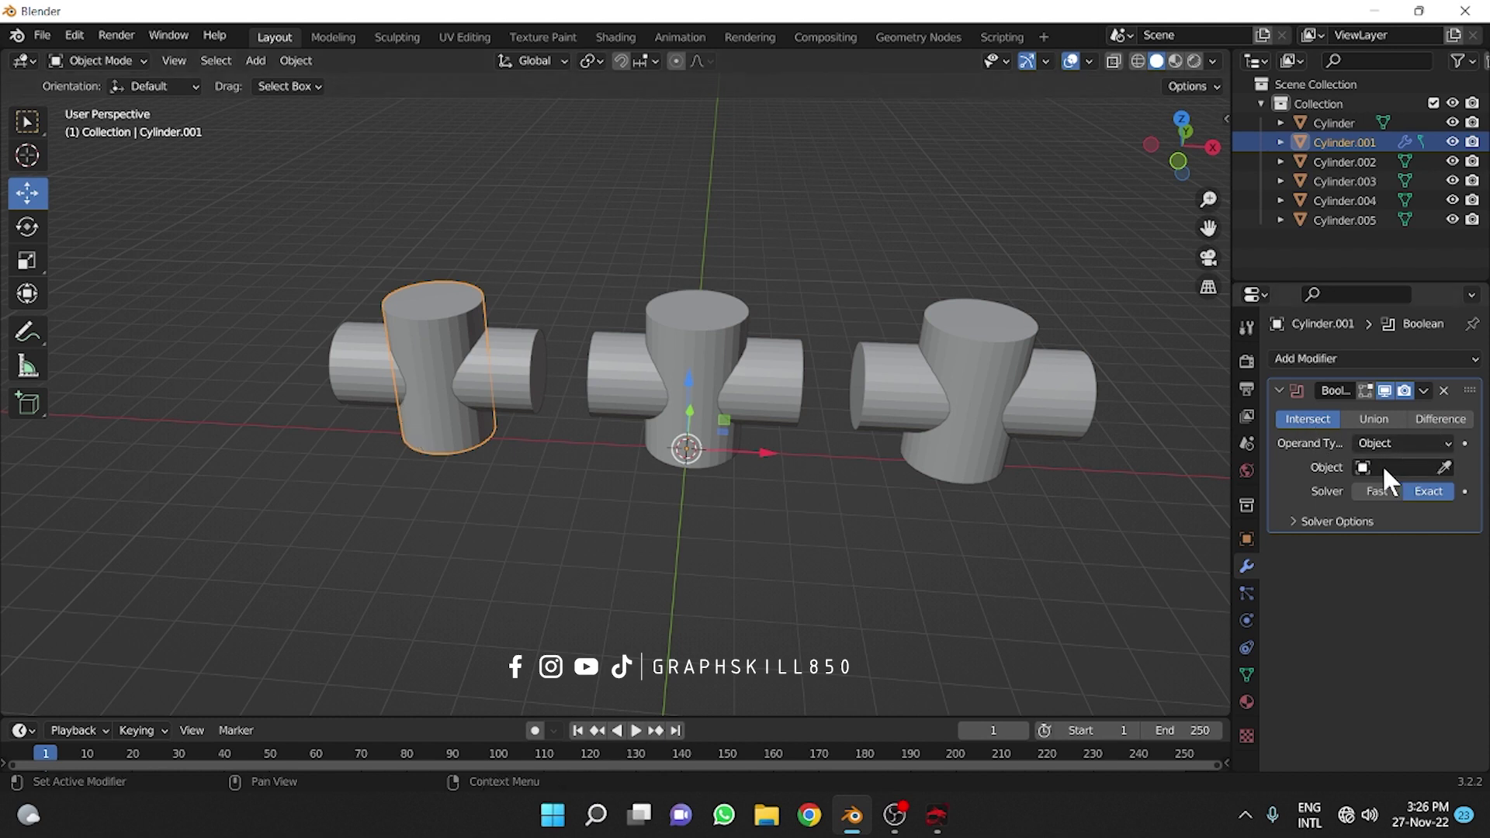
{"action": "left_click", "coordinate": [1427, 464]}
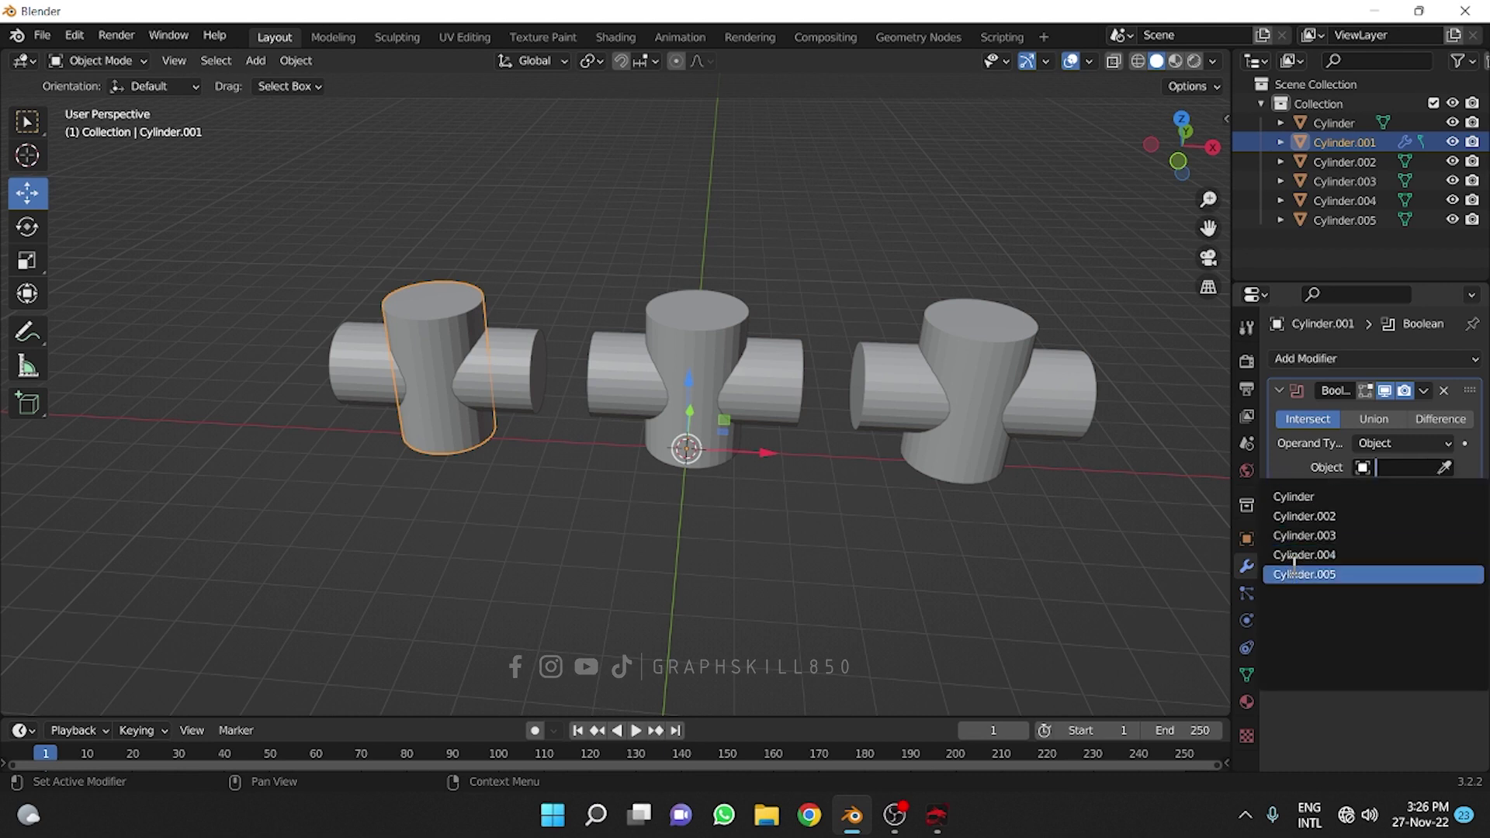
{"action": "left_click", "coordinate": [1451, 461]}
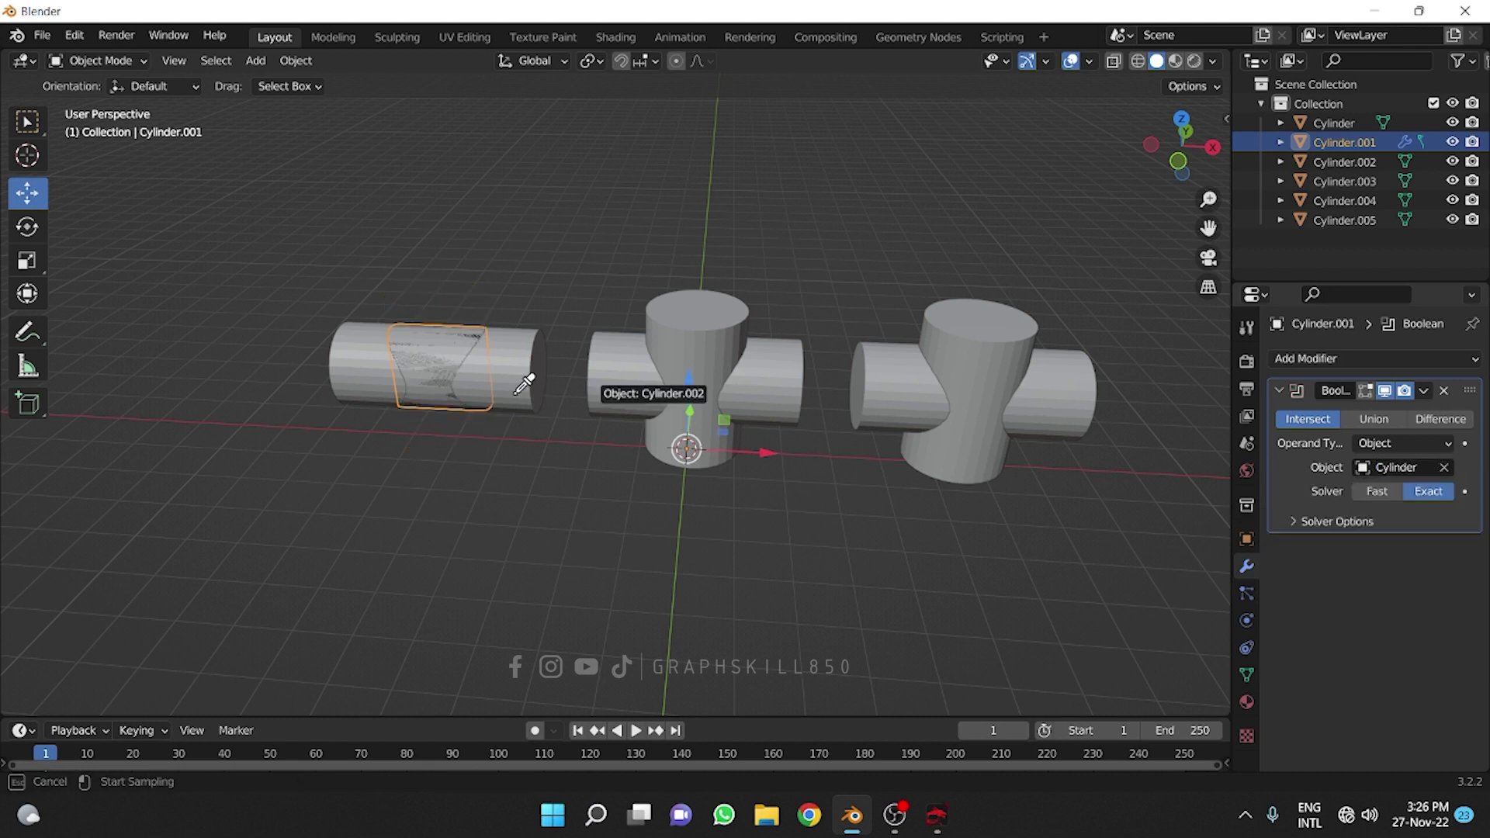
{"action": "left_click", "coordinate": [529, 371]}
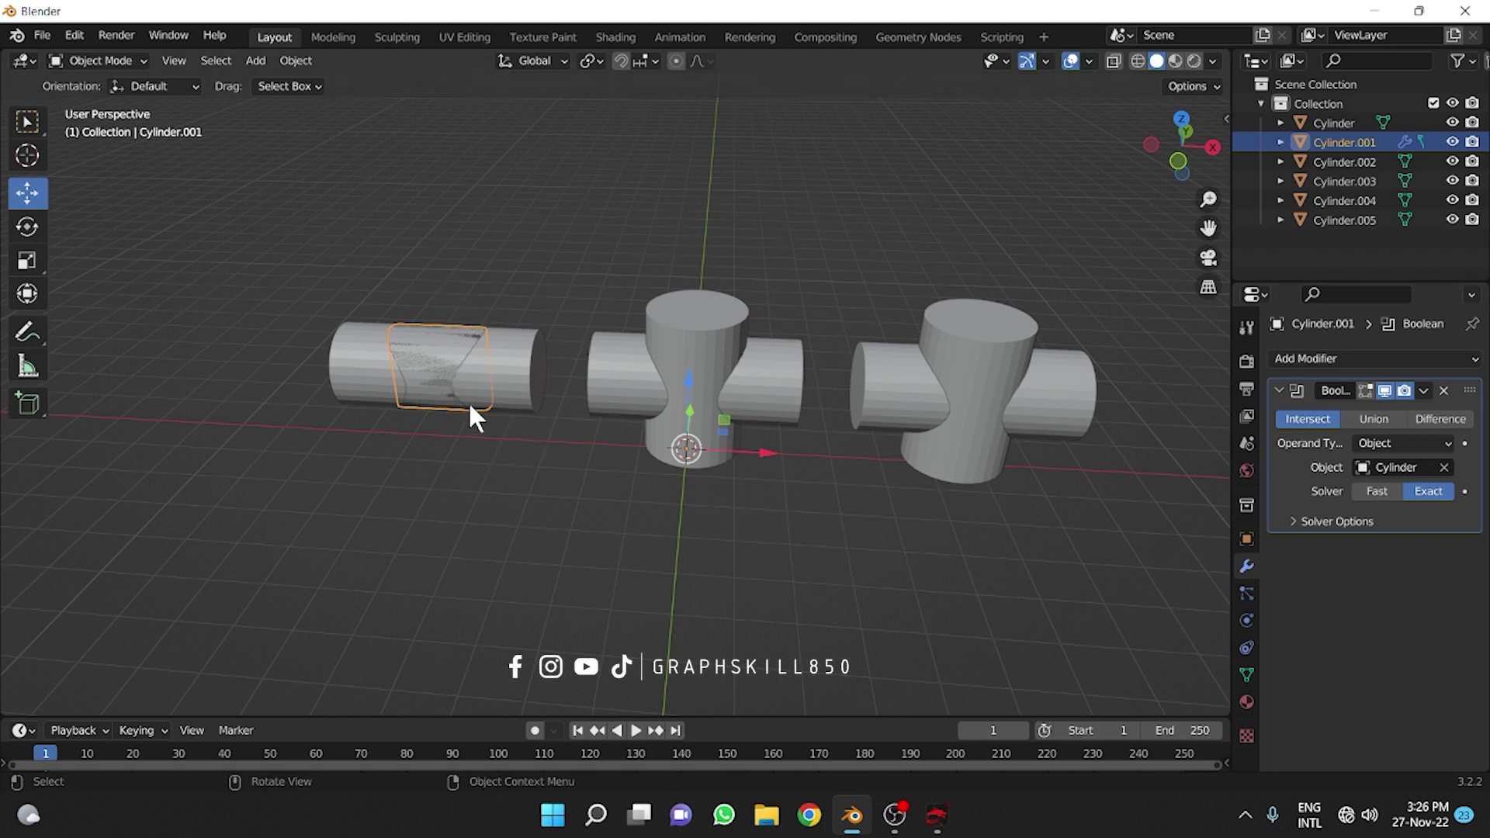
Compare Cylinder.001 with and without its Boolean modifier in the viewport, leaving the modifier's display on.
{"action": "left_click", "coordinate": [1383, 390]}
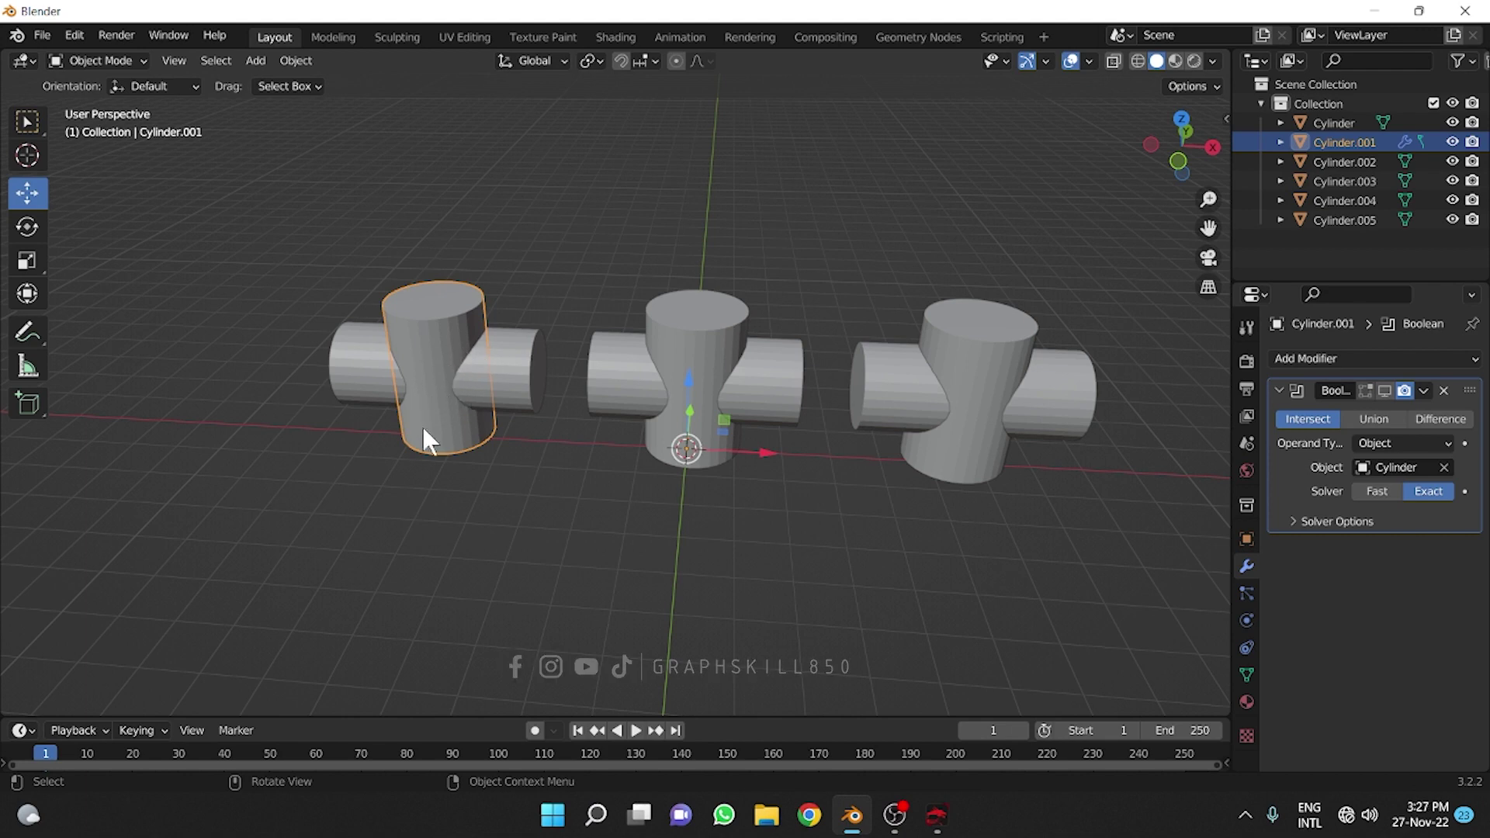
{"action": "middle_click_drag", "start_coordinate": [422, 426], "coordinate": [1319, 339]}
{"action": "left_click", "coordinate": [1382, 391]}
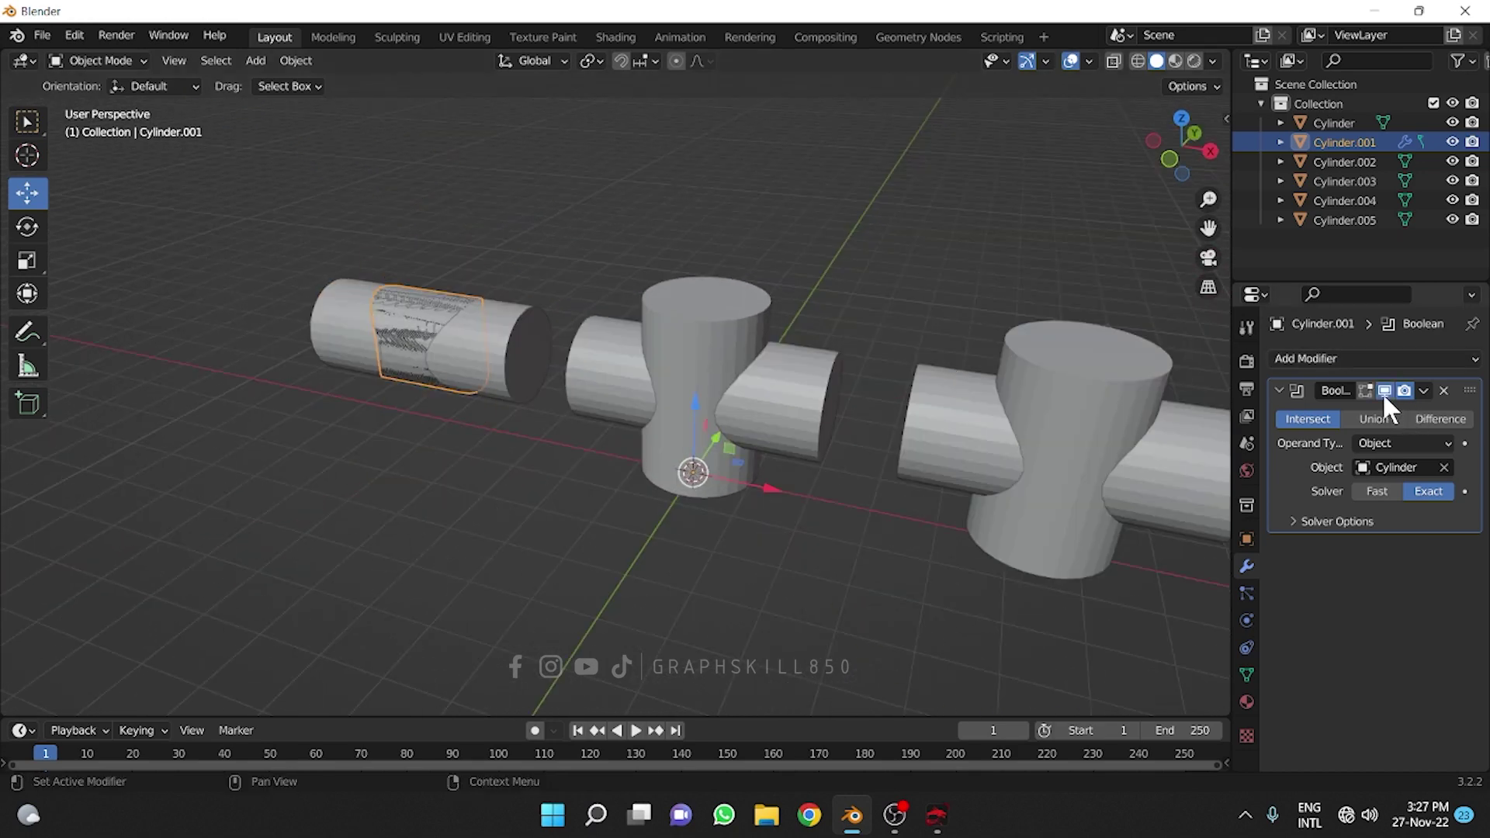
Hide the horizontal Cylinder and examine the intersected shape of Cylinder.001 from several angles.
{"action": "left_click", "coordinate": [491, 361]}
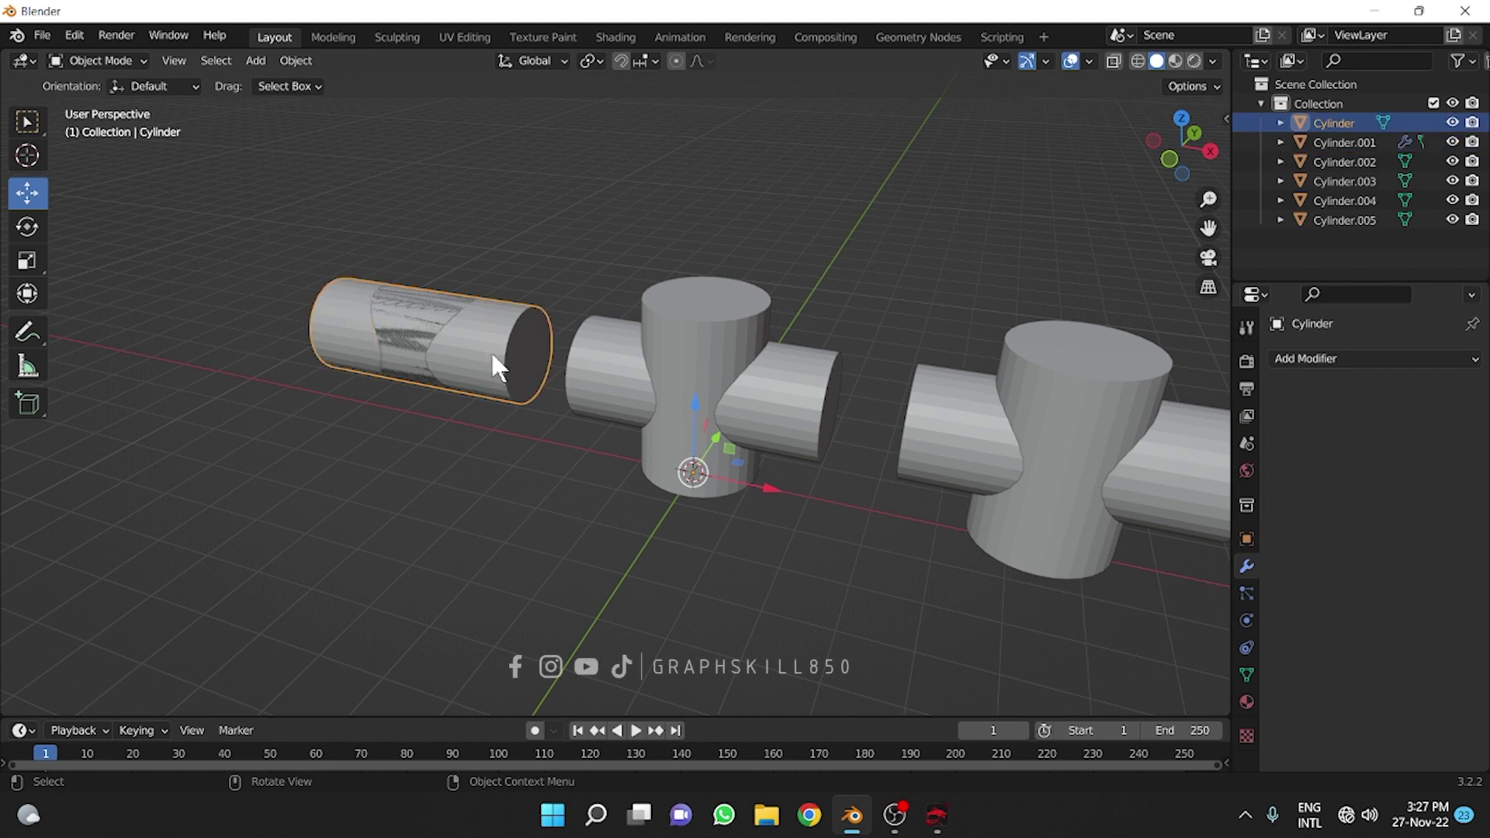
{"action": "left_click", "coordinate": [1452, 123]}
{"action": "mouse_move", "coordinate": [380, 438]}
{"action": "middle_mouse_down"}
{"action": "mouse_move", "coordinate": [551, 432]}
{"action": "mouse_move", "coordinate": [408, 428]}
{"action": "middle_mouse_up"}
{"action": "left_click", "coordinate": [393, 342]}
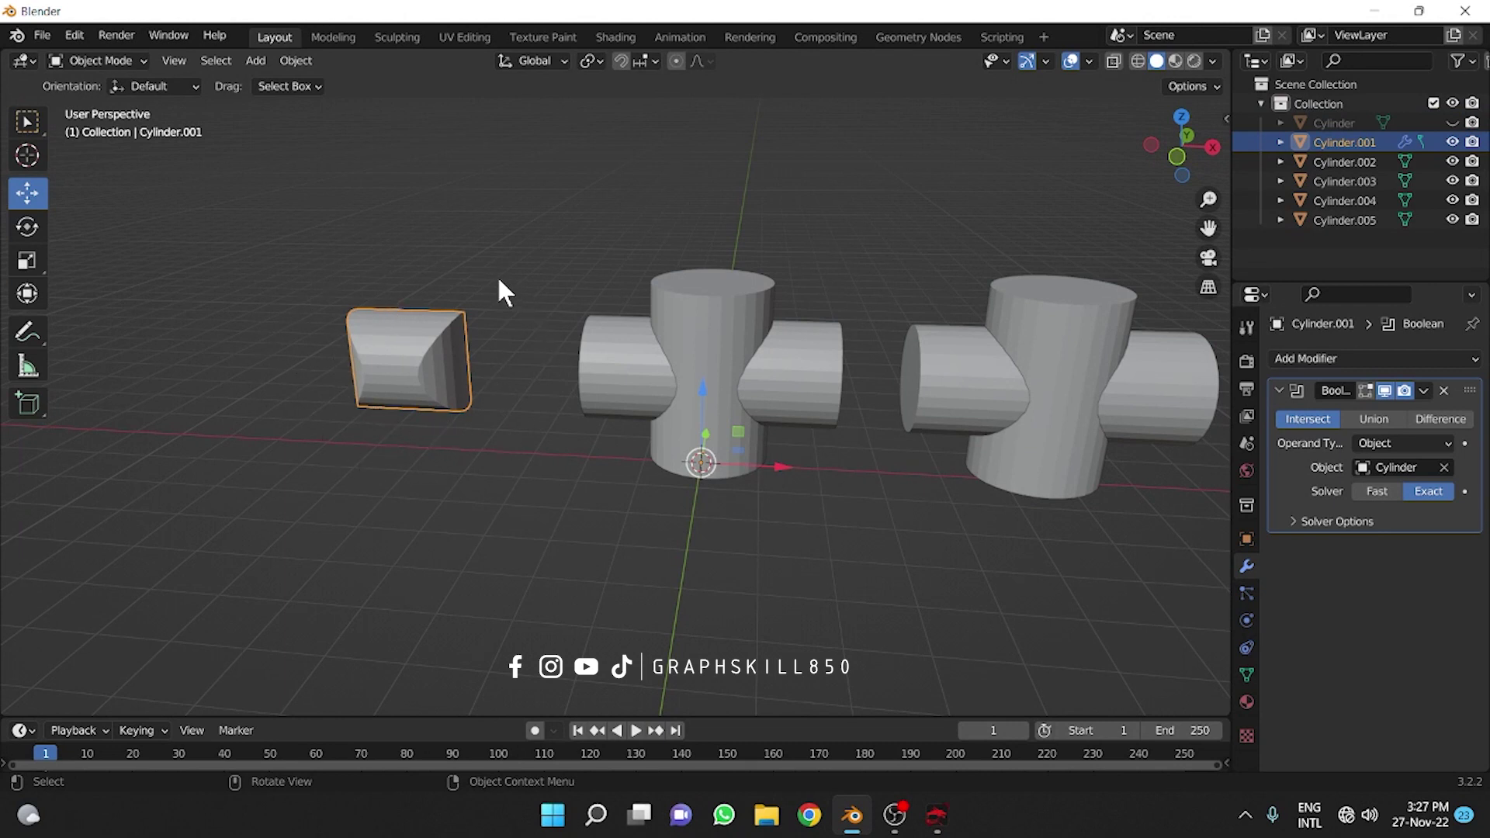
{"action": "mouse_move", "coordinate": [462, 431]}
{"action": "middle_mouse_down"}
{"action": "mouse_move", "coordinate": [426, 440]}
{"action": "mouse_move", "coordinate": [439, 436]}
{"action": "middle_mouse_up"}
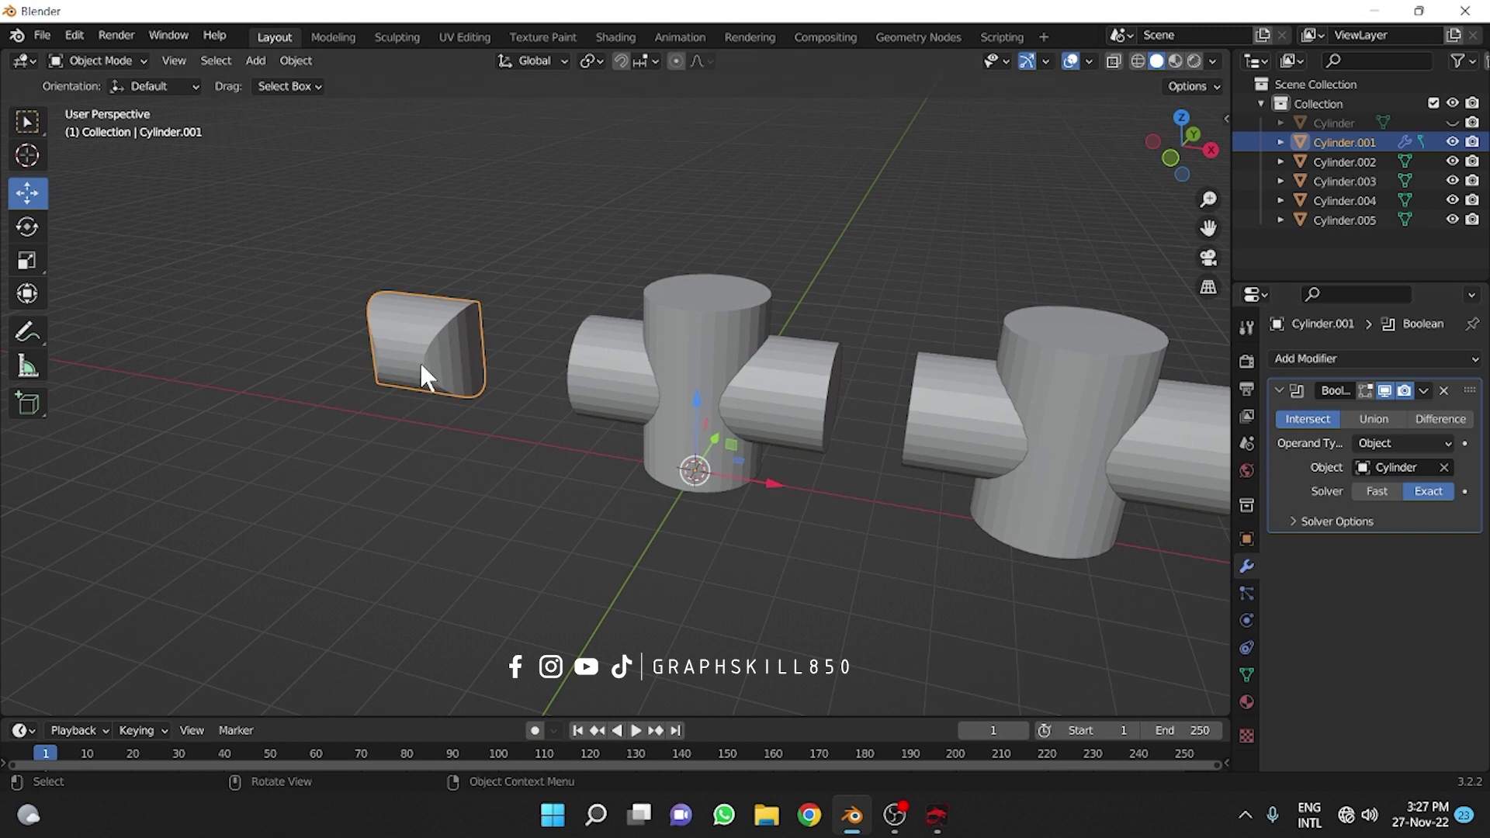
{"action": "scroll", "coordinate": [409, 358], "scroll_direction": "up", "scroll_amount": 1}
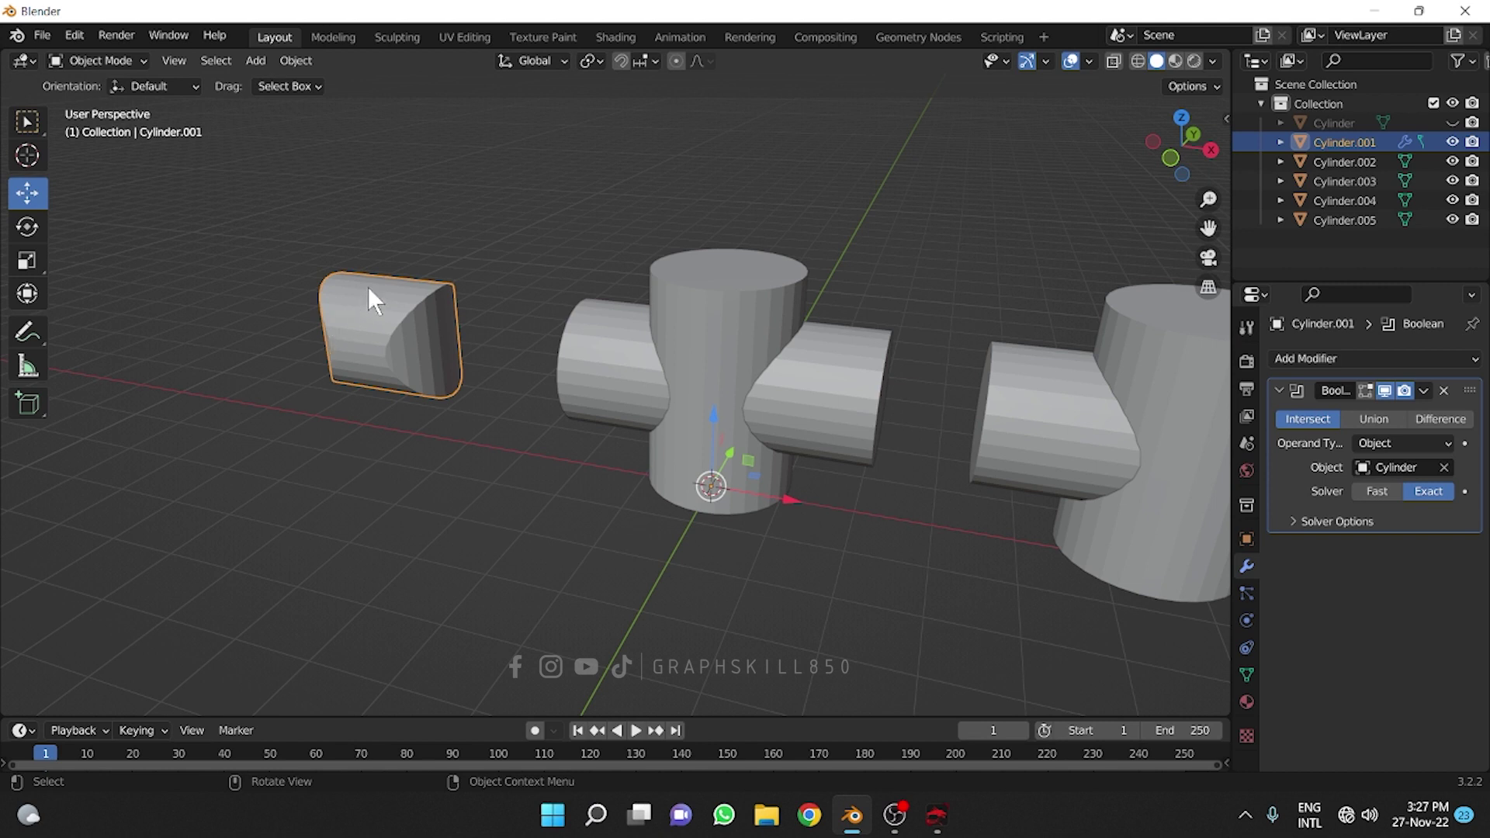
{"action": "scroll", "coordinate": [232, 391], "scroll_direction": "down", "scroll_amount": 2}
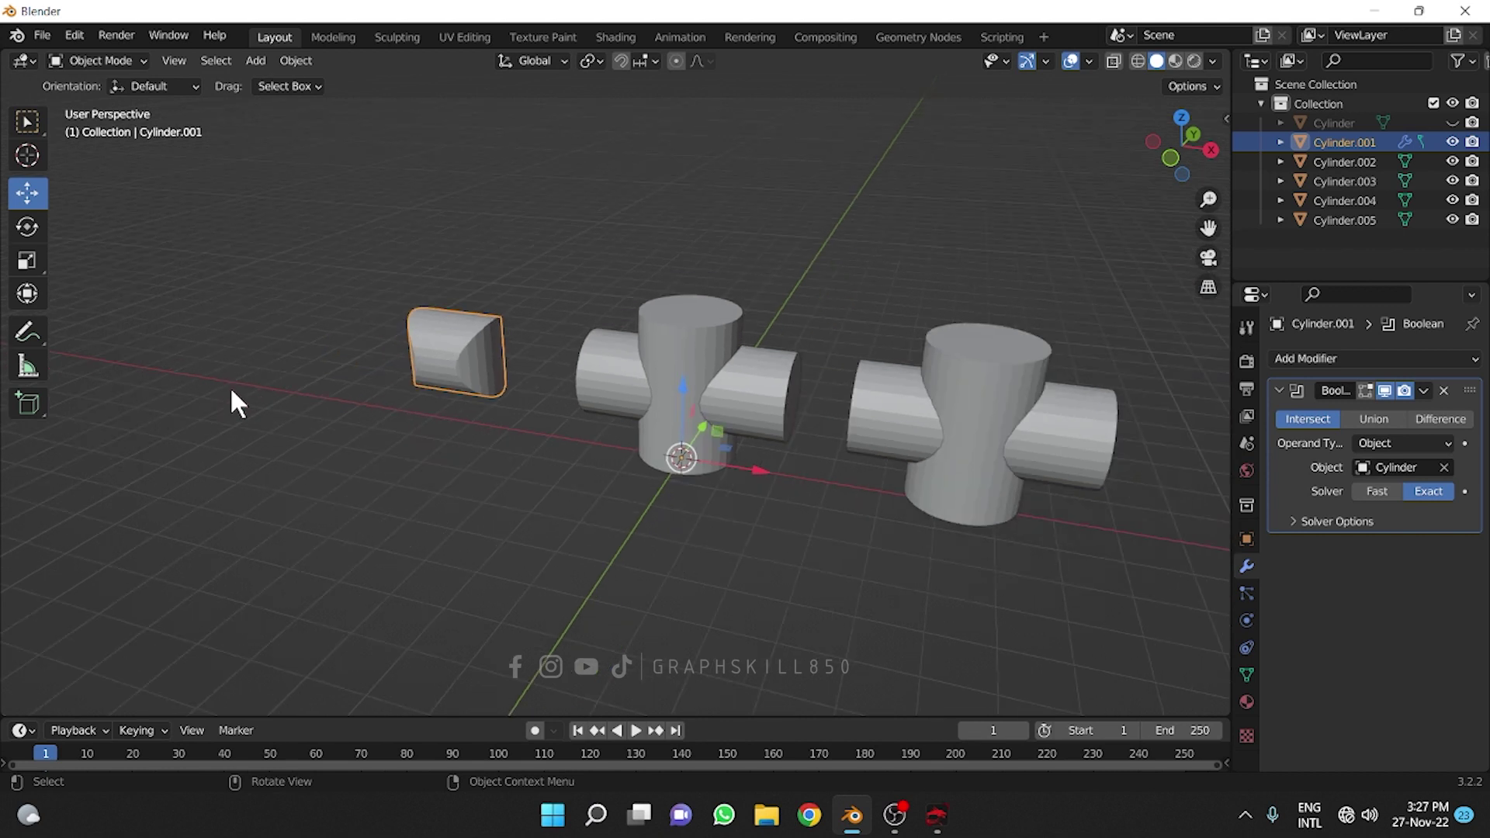
{"action": "middle_click_drag", "start_coordinate": [733, 475], "coordinate": [723, 477]}
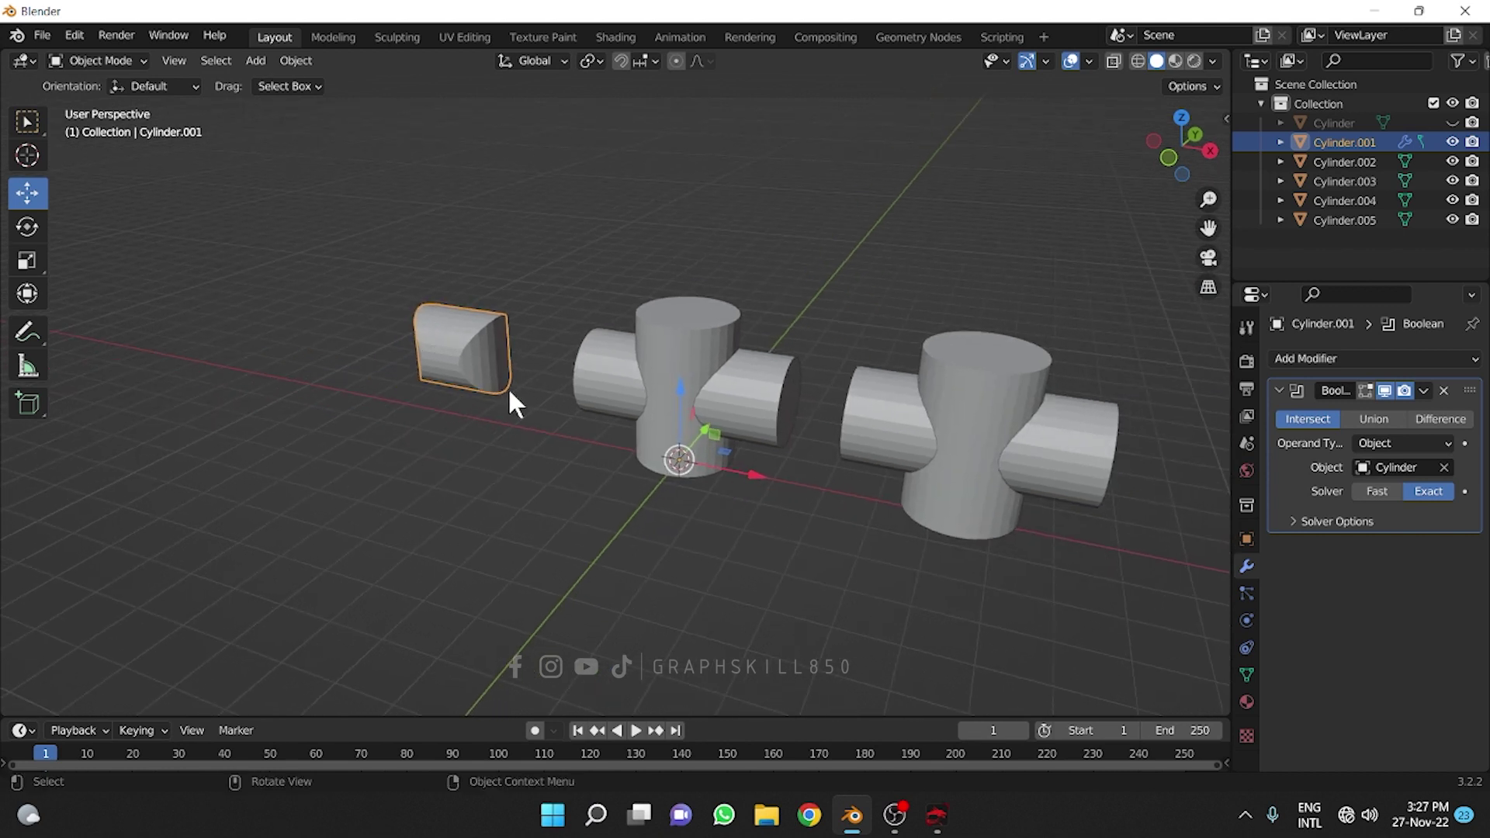
Apply the Intersect Boolean modifier on Cylinder.001.
{"action": "left_click", "coordinate": [1362, 419]}
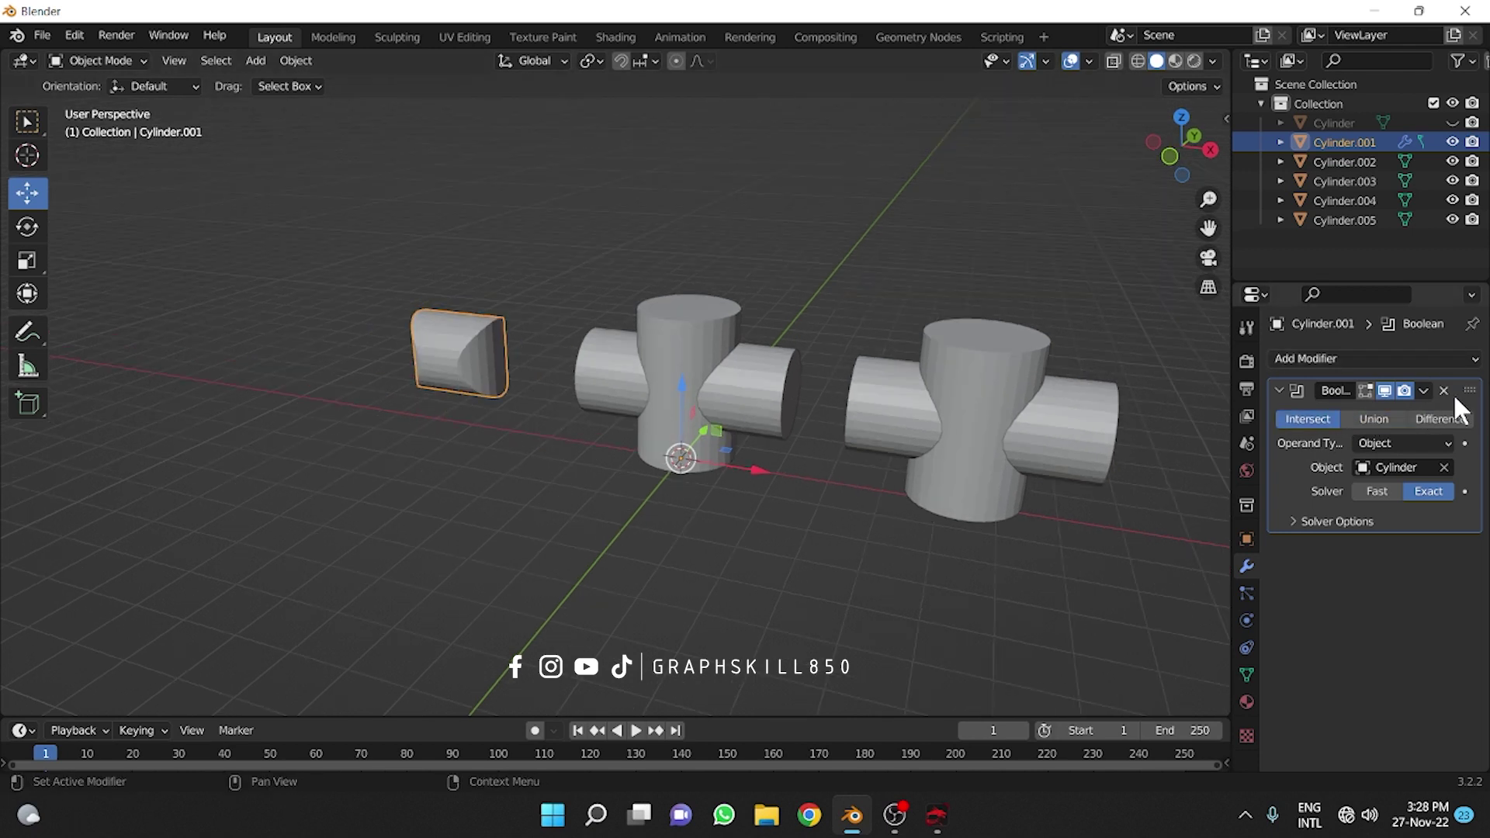
{"action": "left_click", "coordinate": [1423, 391]}
{"action": "left_click", "coordinate": [1342, 414]}
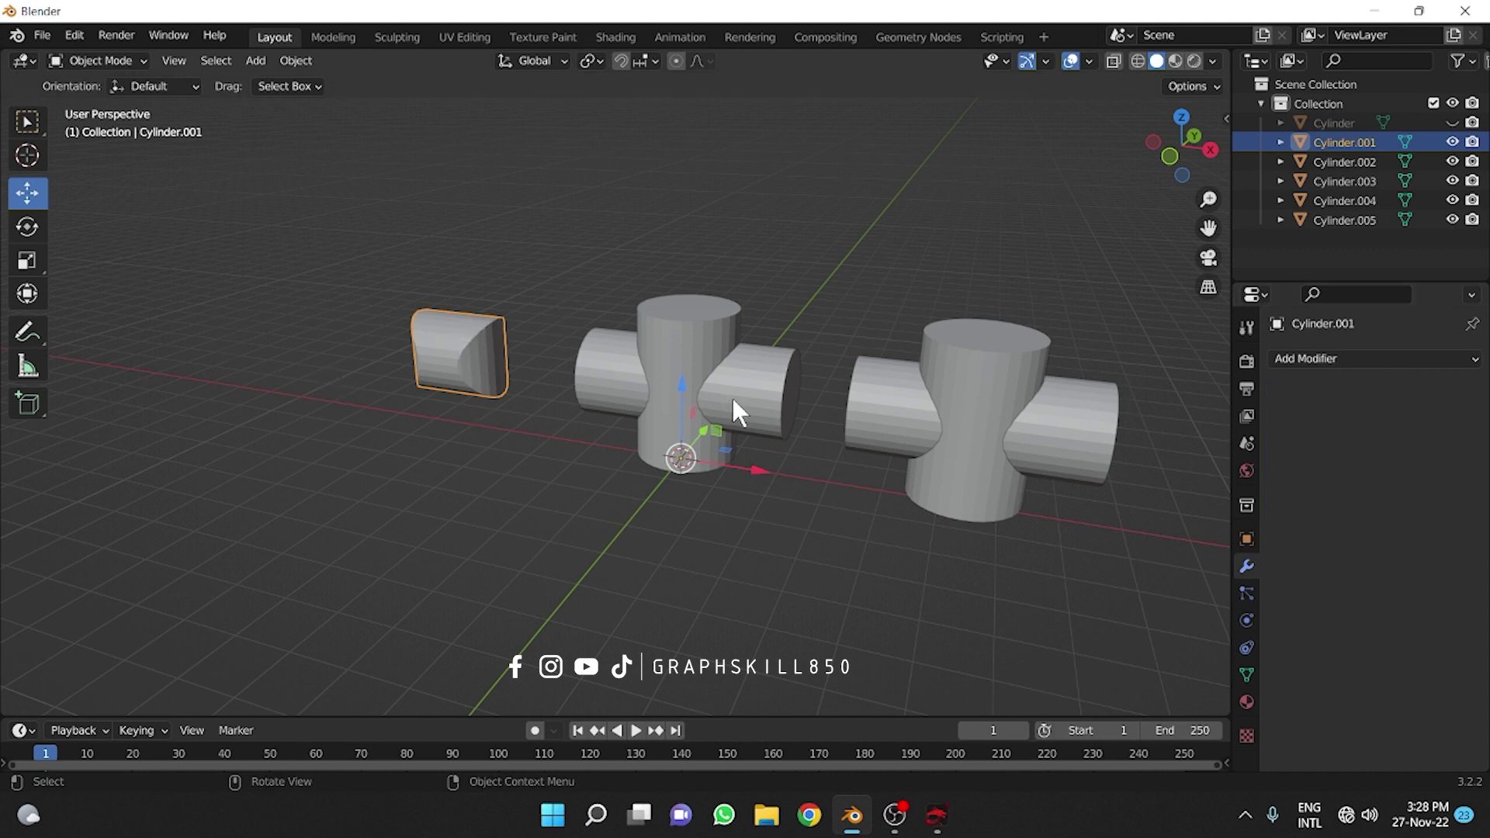
Unhide the horizontal Cylinder that overlaps the intersected shape and delete it.
{"action": "left_click", "coordinate": [1446, 121]}
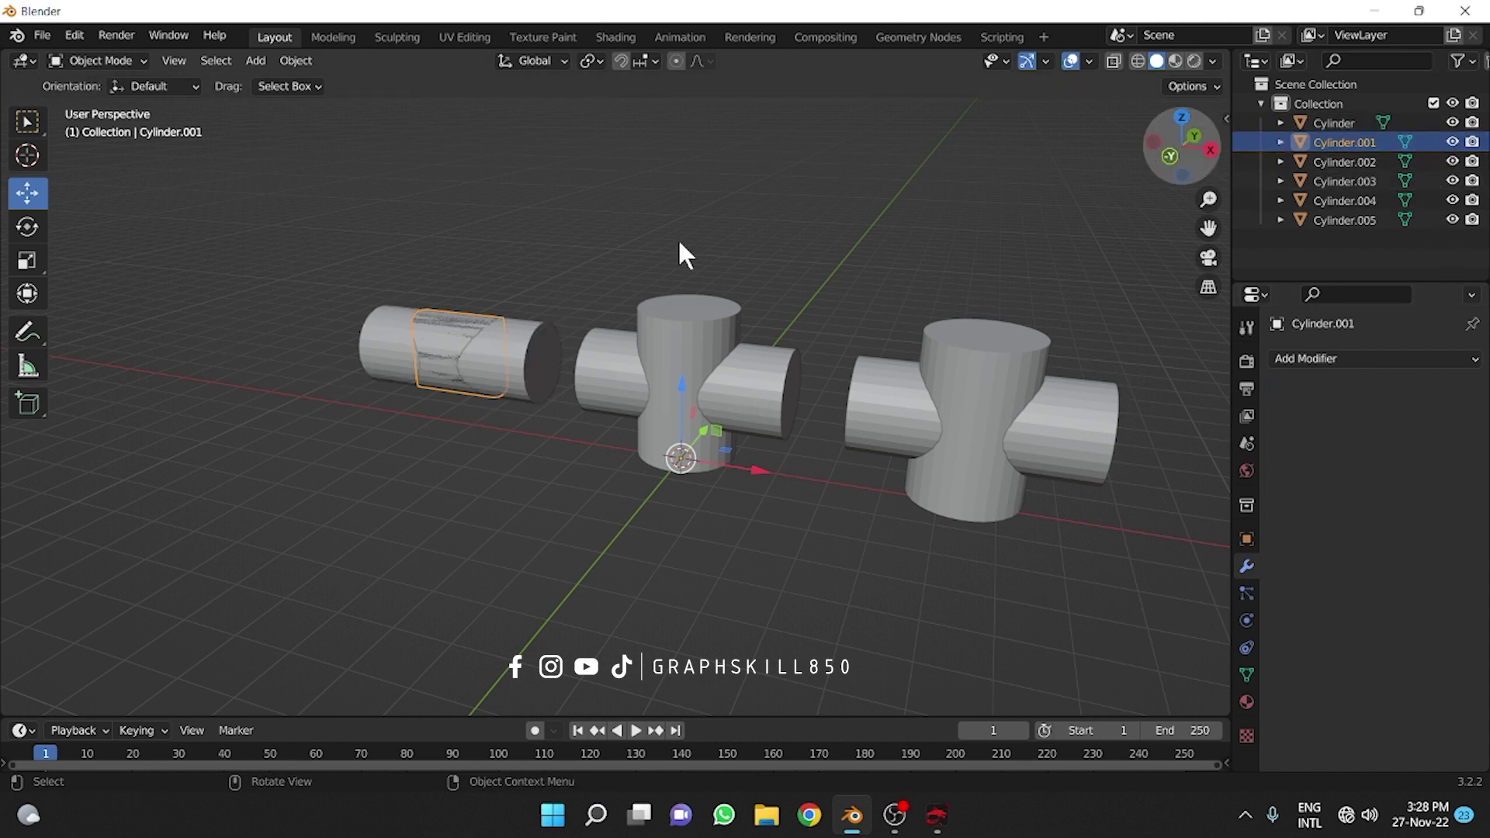
{"action": "left_click", "coordinate": [536, 349]}
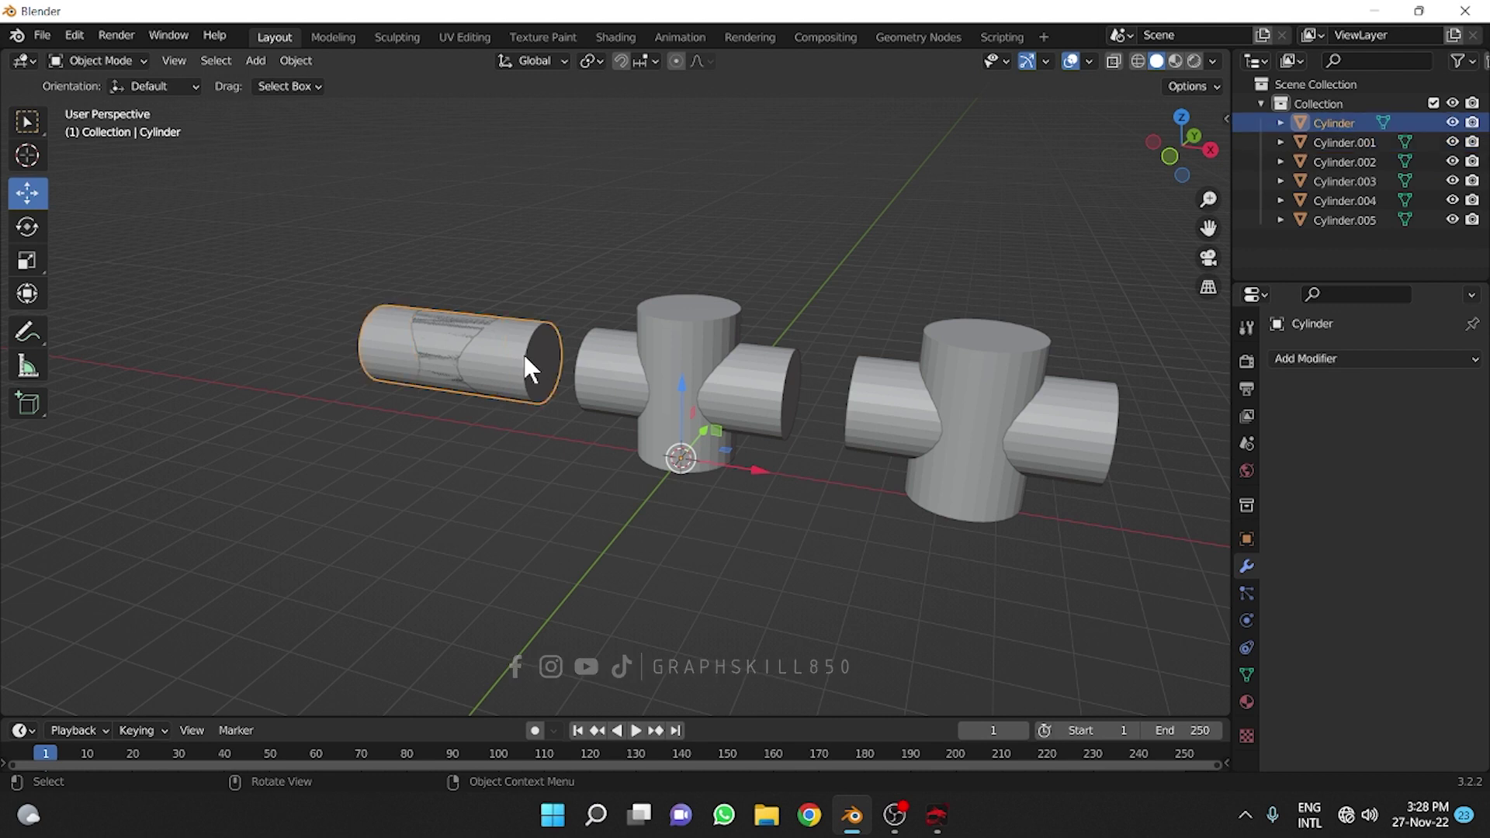
{"action": "key", "text": "Delete"}
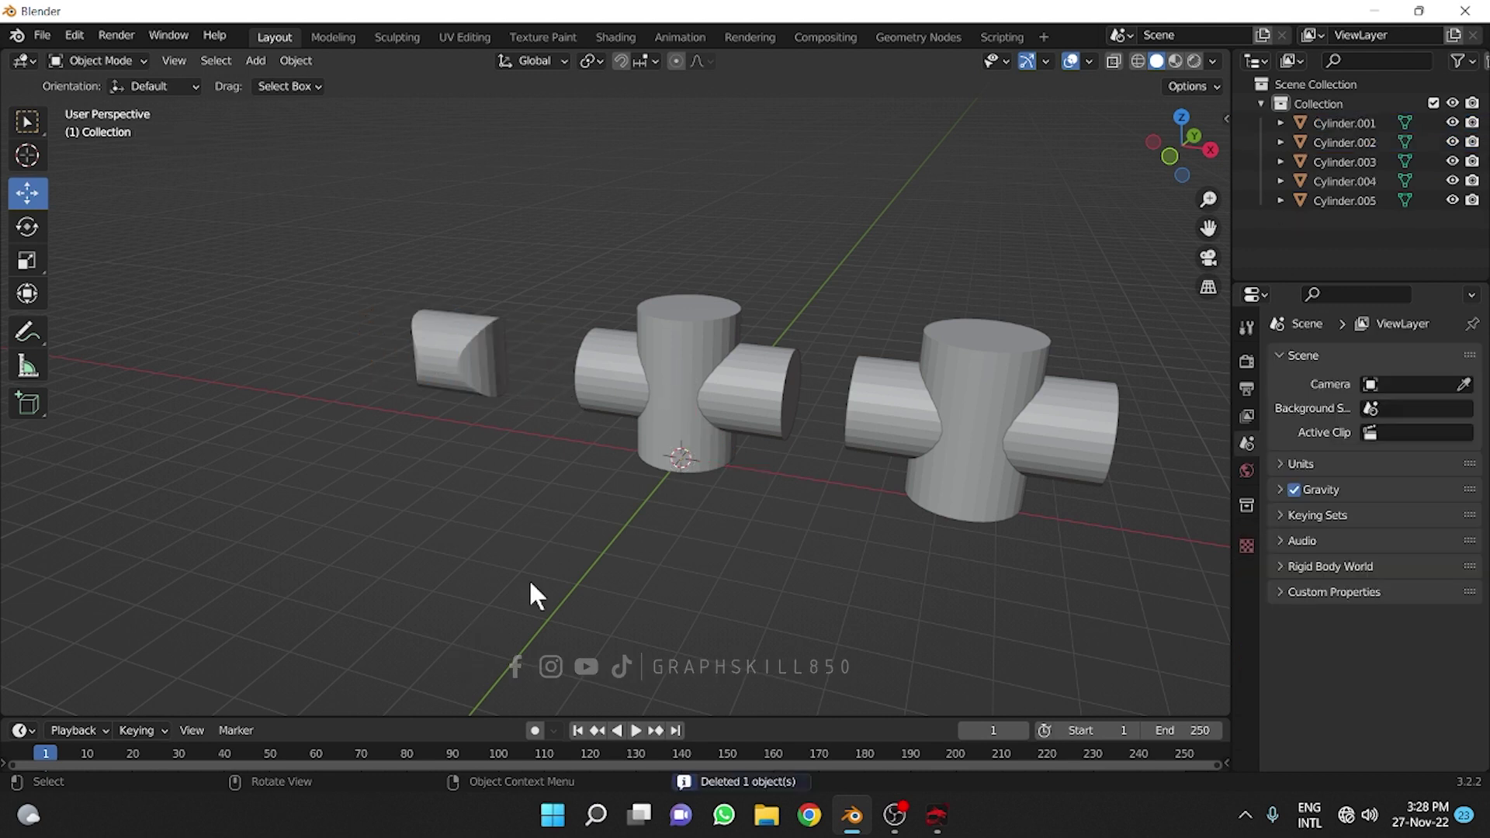
Add a Boolean modifier in Union mode to the middle vertical cylinder, with the horizontal cylinder crossing it as the object.
{"action": "left_click", "coordinate": [701, 324]}
{"action": "left_click", "coordinate": [1341, 356]}
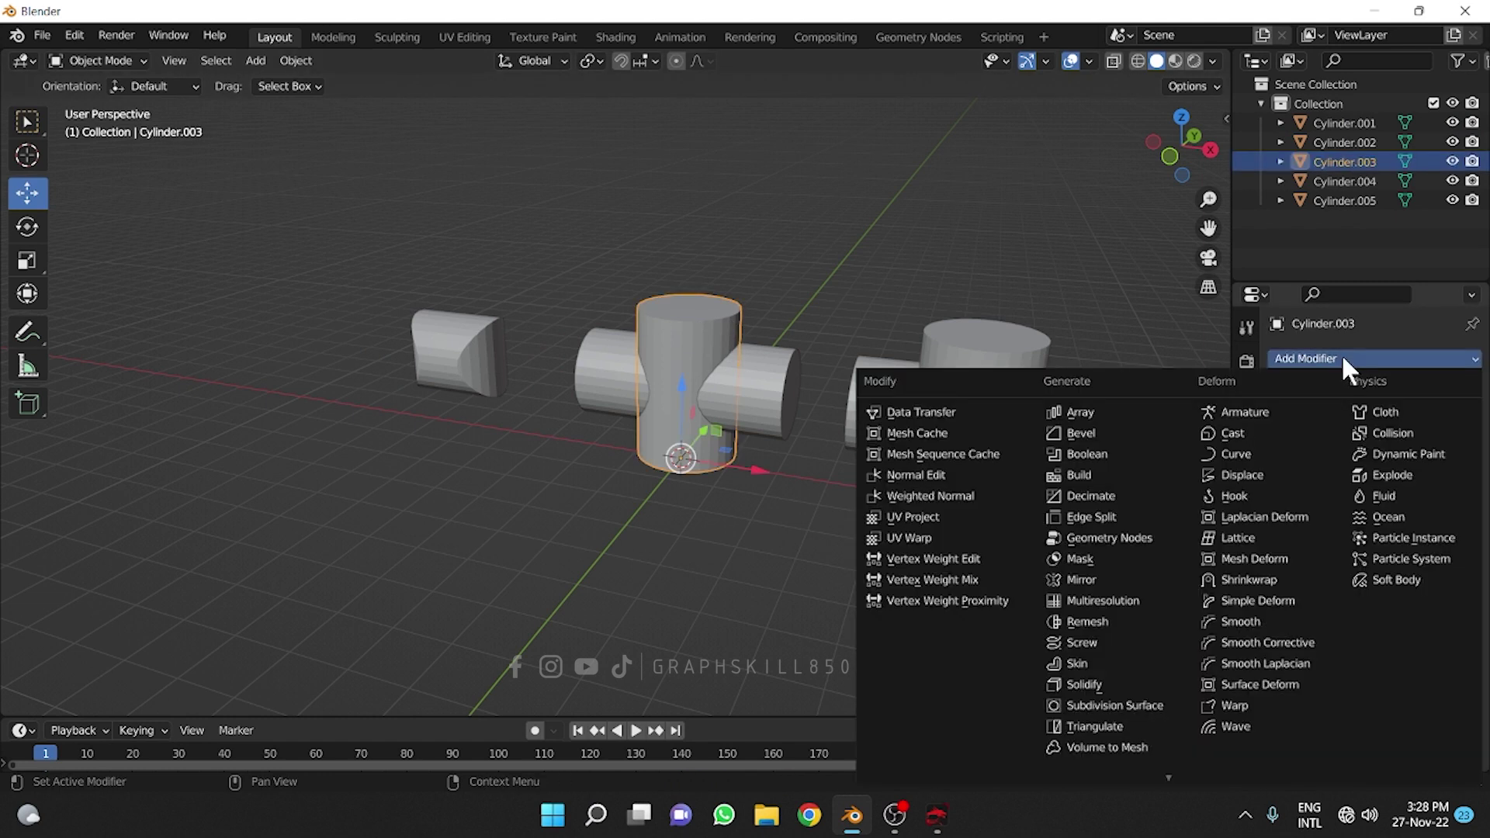
{"action": "left_click", "coordinate": [1098, 453]}
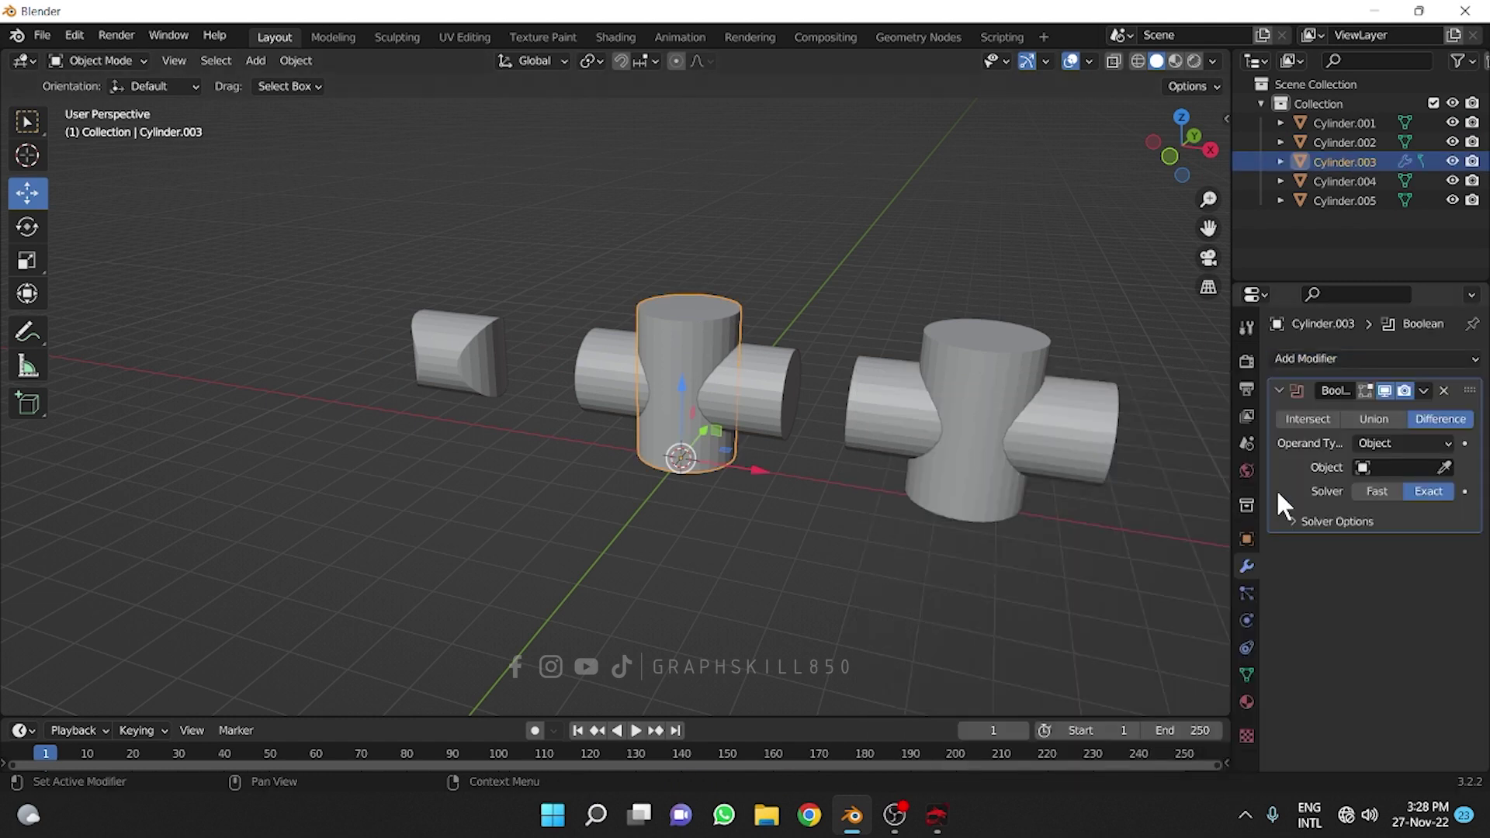
{"action": "left_click", "coordinate": [1371, 418]}
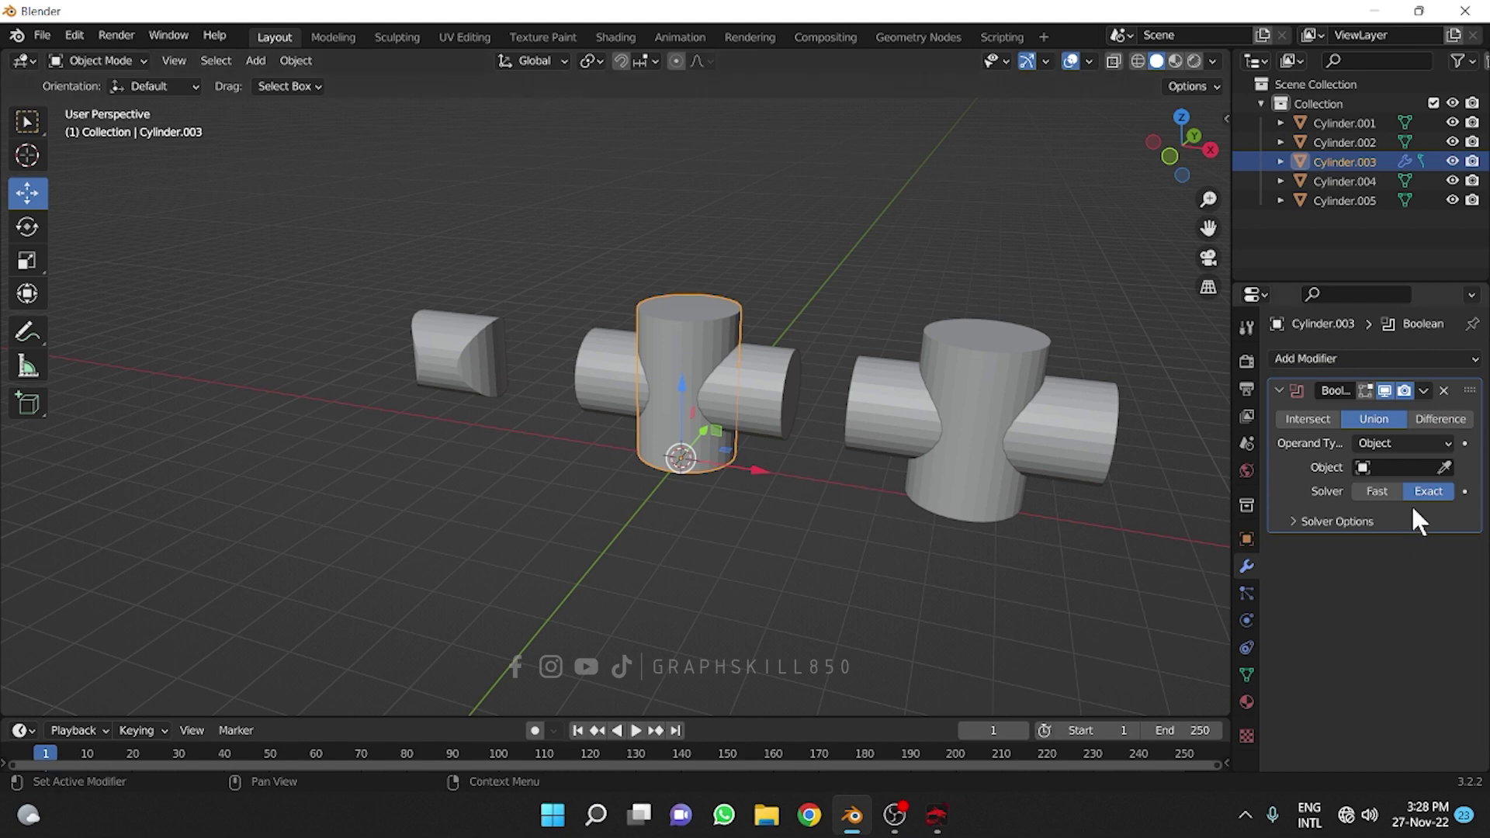
{"action": "left_click", "coordinate": [1445, 467]}
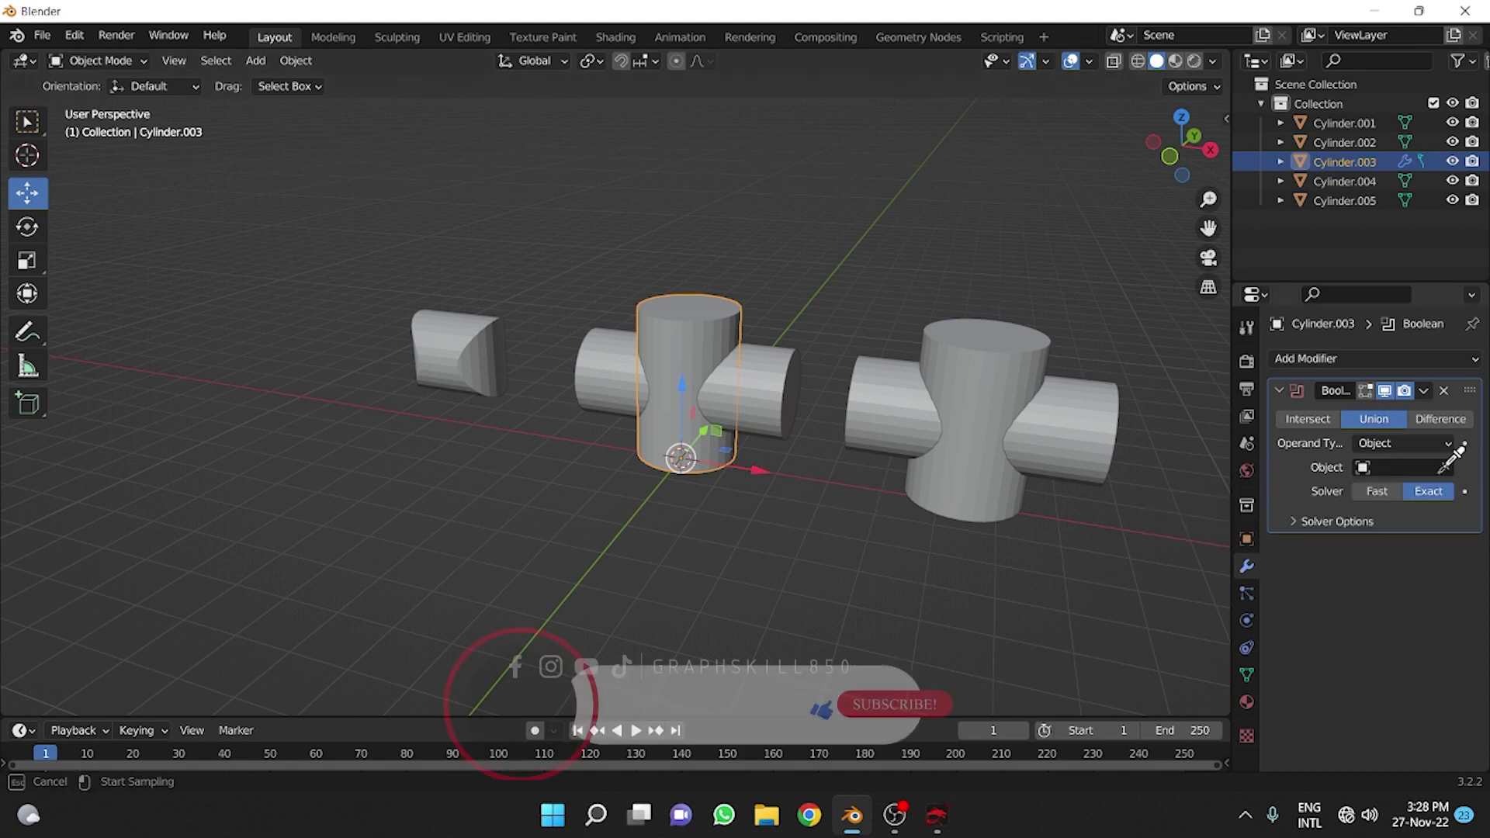
{"action": "left_click", "coordinate": [764, 410]}
{"action": "middle_click_drag", "start_coordinate": [719, 505], "coordinate": [673, 511]}
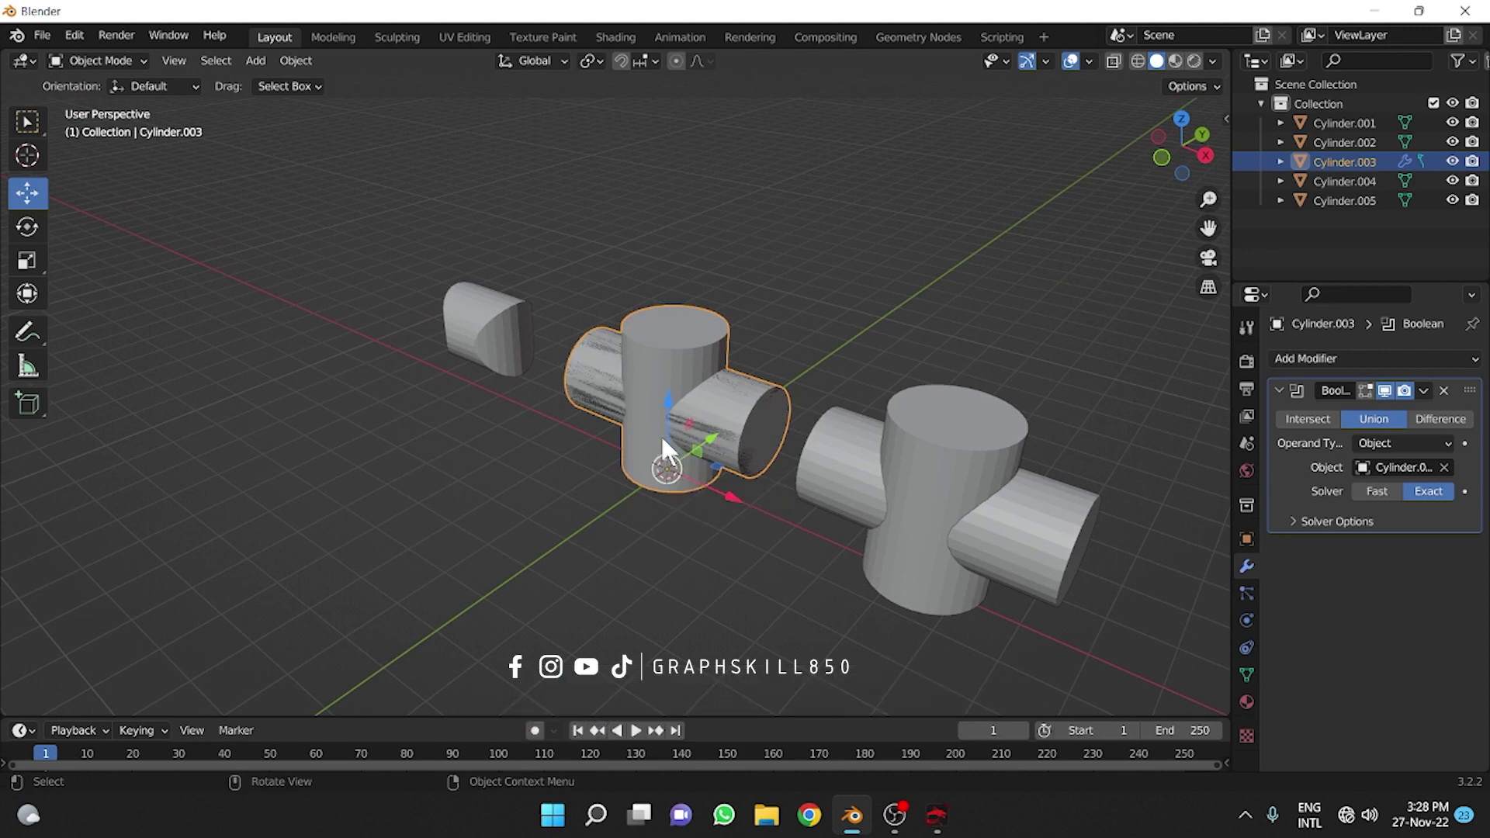
{"action": "scroll", "coordinate": [627, 358], "scroll_direction": "up", "scroll_amount": 3}
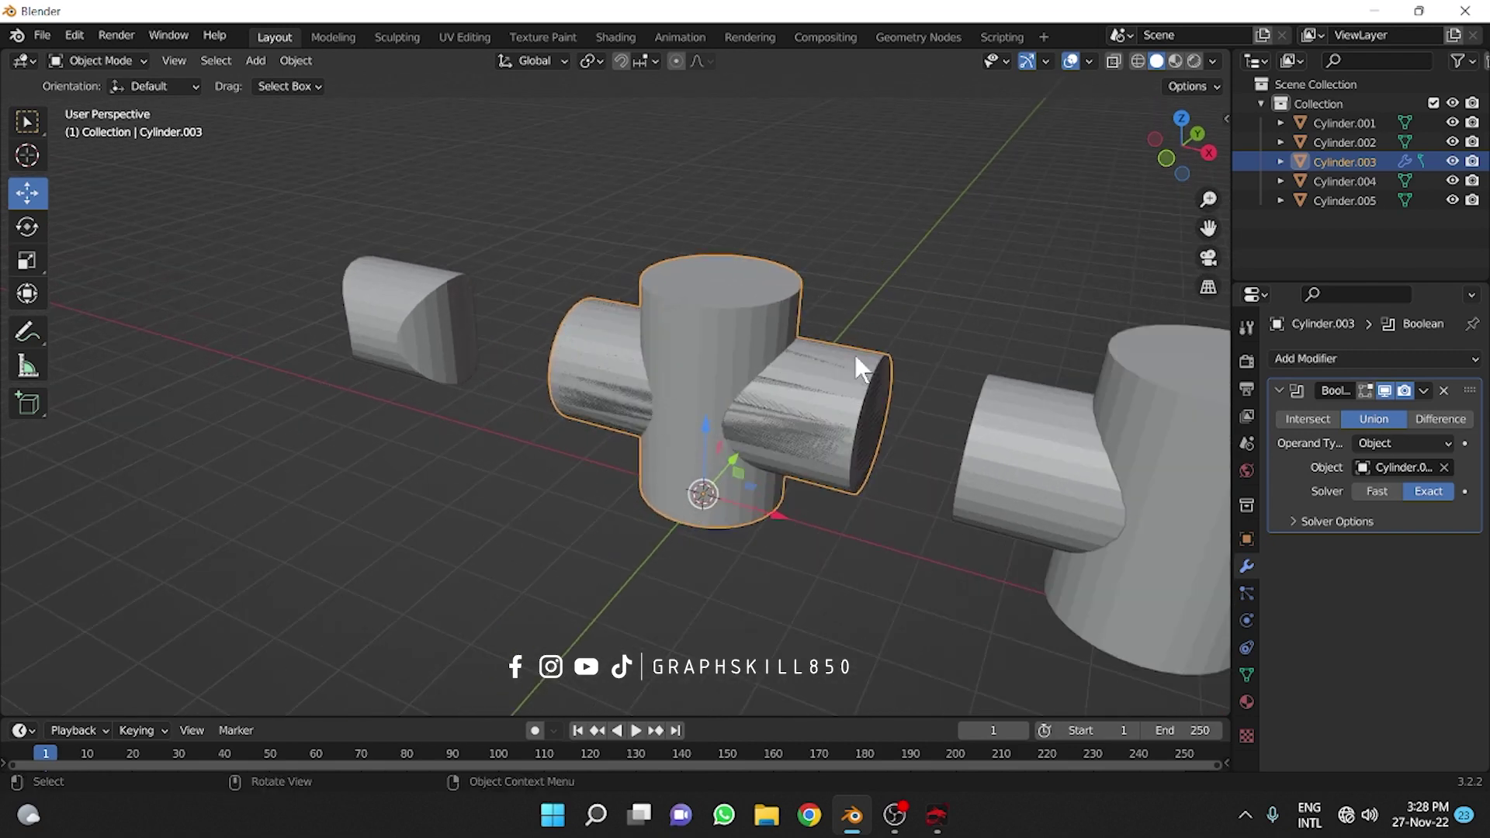
Hide the horizontal Cylinder.002 and examine the united shape of Cylinder.003.
{"action": "middle_click_drag", "start_coordinate": [709, 497], "coordinate": [693, 489]}
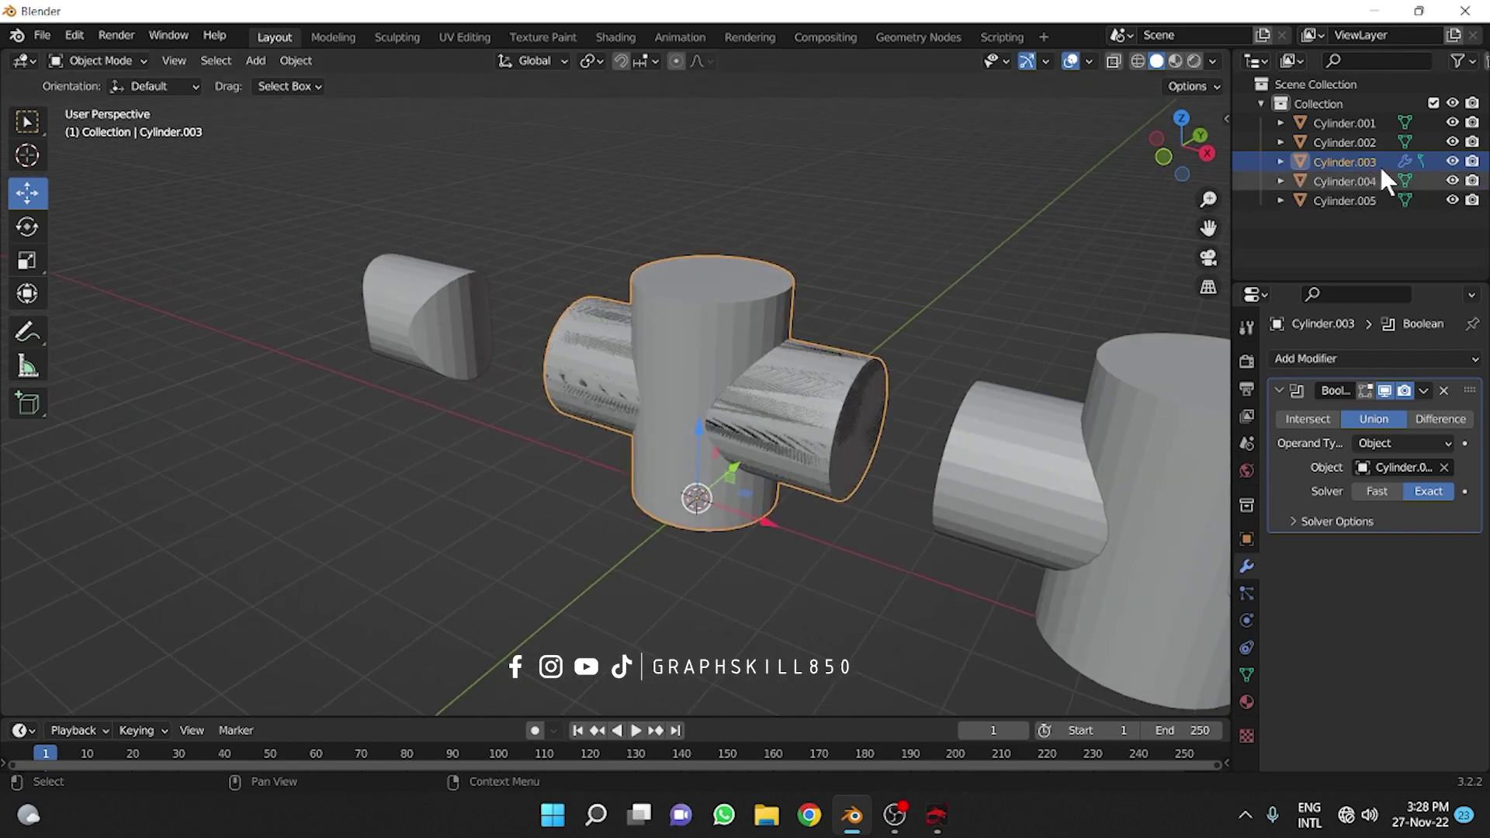
{"action": "left_click", "coordinate": [1454, 161]}
{"action": "left_click", "coordinate": [1454, 160]}
{"action": "left_click", "coordinate": [1452, 142]}
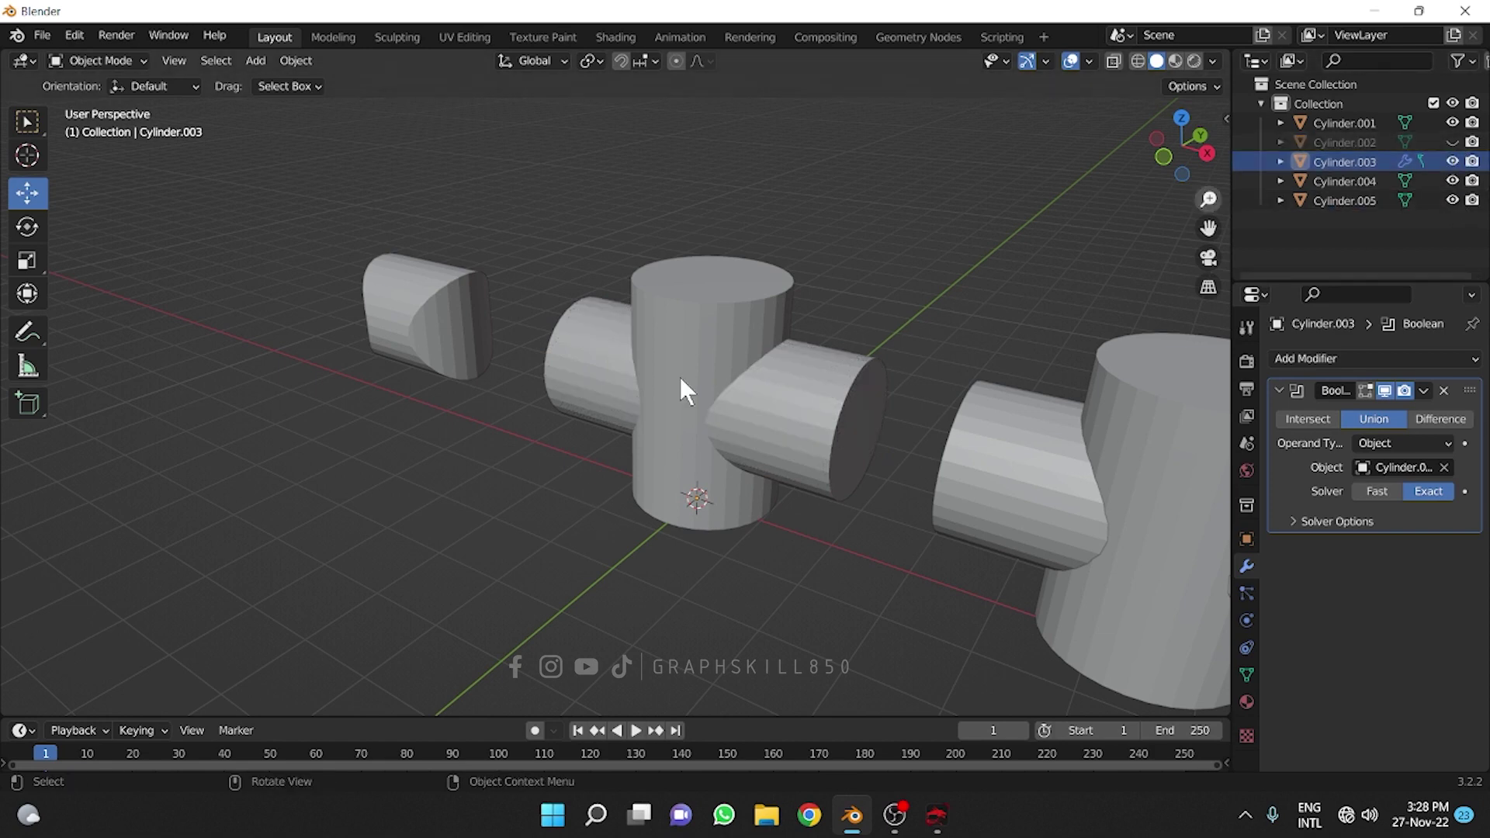
{"action": "mouse_move", "coordinate": [680, 382]}
{"action": "middle_mouse_down"}
{"action": "mouse_move", "coordinate": [582, 454]}
{"action": "mouse_move", "coordinate": [676, 383]}
{"action": "middle_mouse_up"}
{"action": "scroll", "coordinate": [686, 379], "scroll_direction": "up", "scroll_amount": 3}
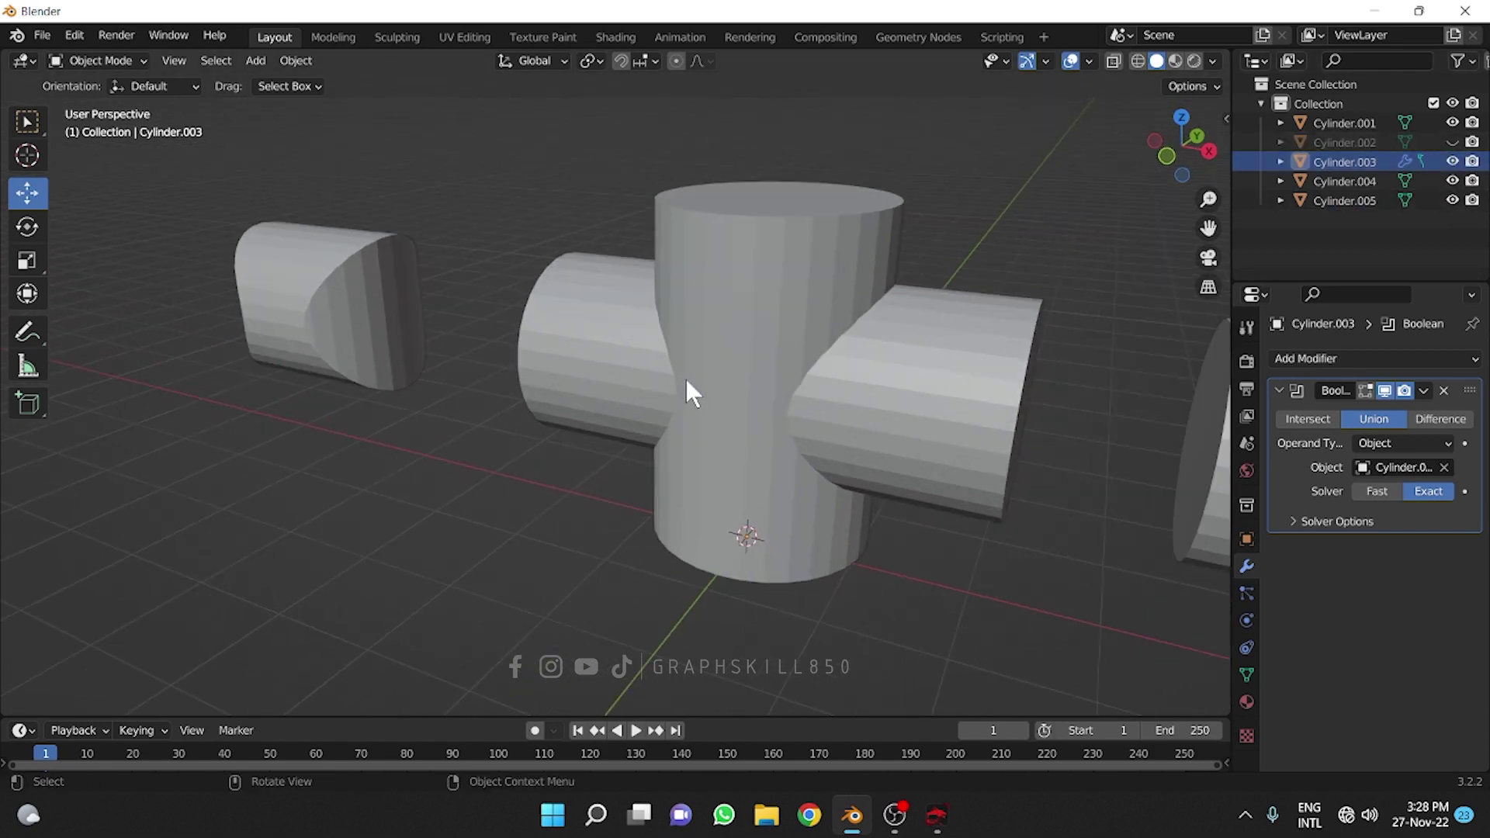
Check the underlying mesh of Cylinder.003 in Edit Mode, then apply its Union Boolean modifier.
{"action": "left_click", "coordinate": [770, 374]}
{"action": "key", "text": "Tab"}
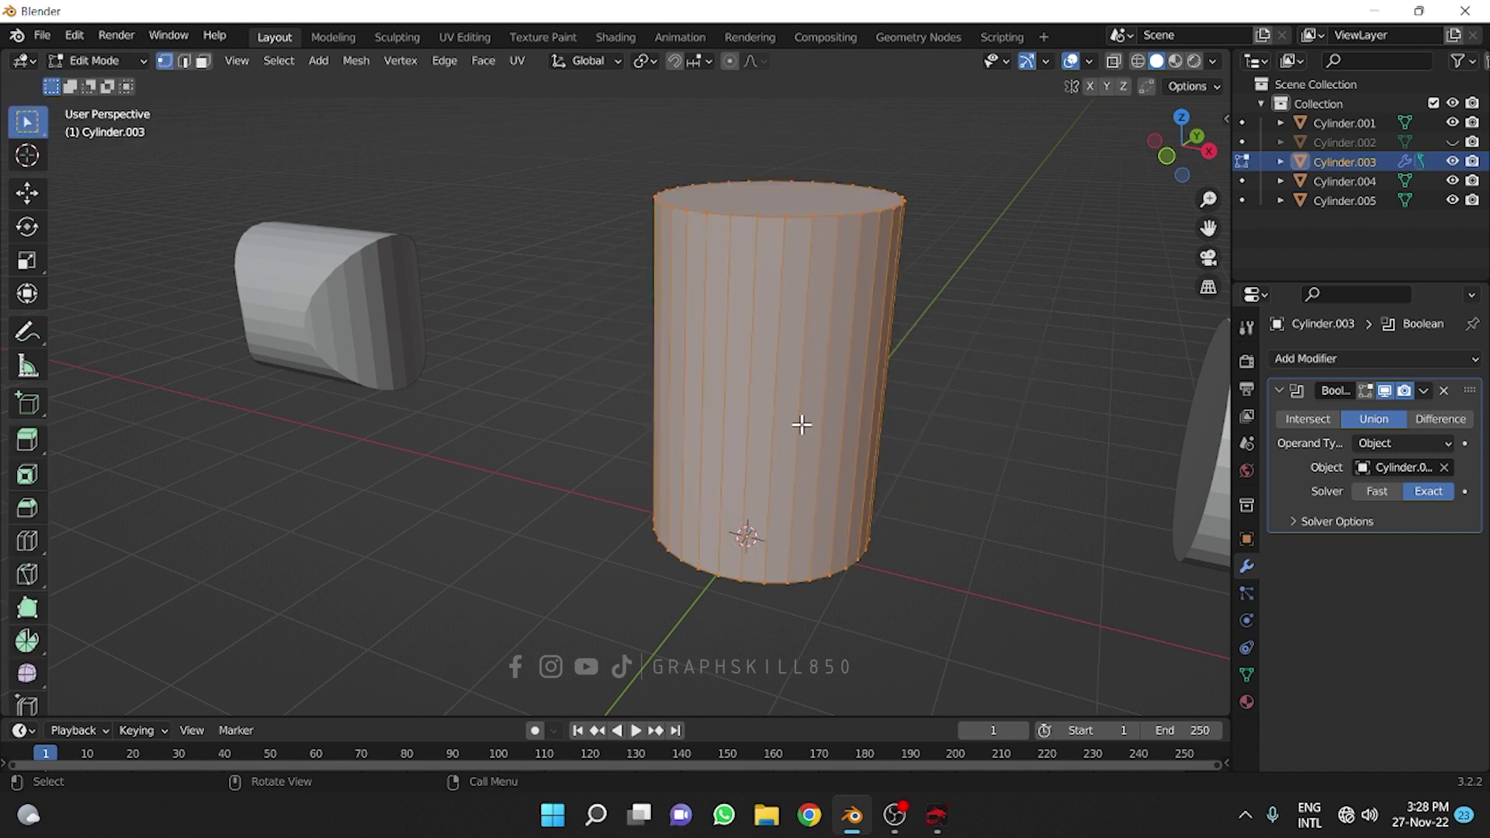
{"action": "key", "text": "Tab"}
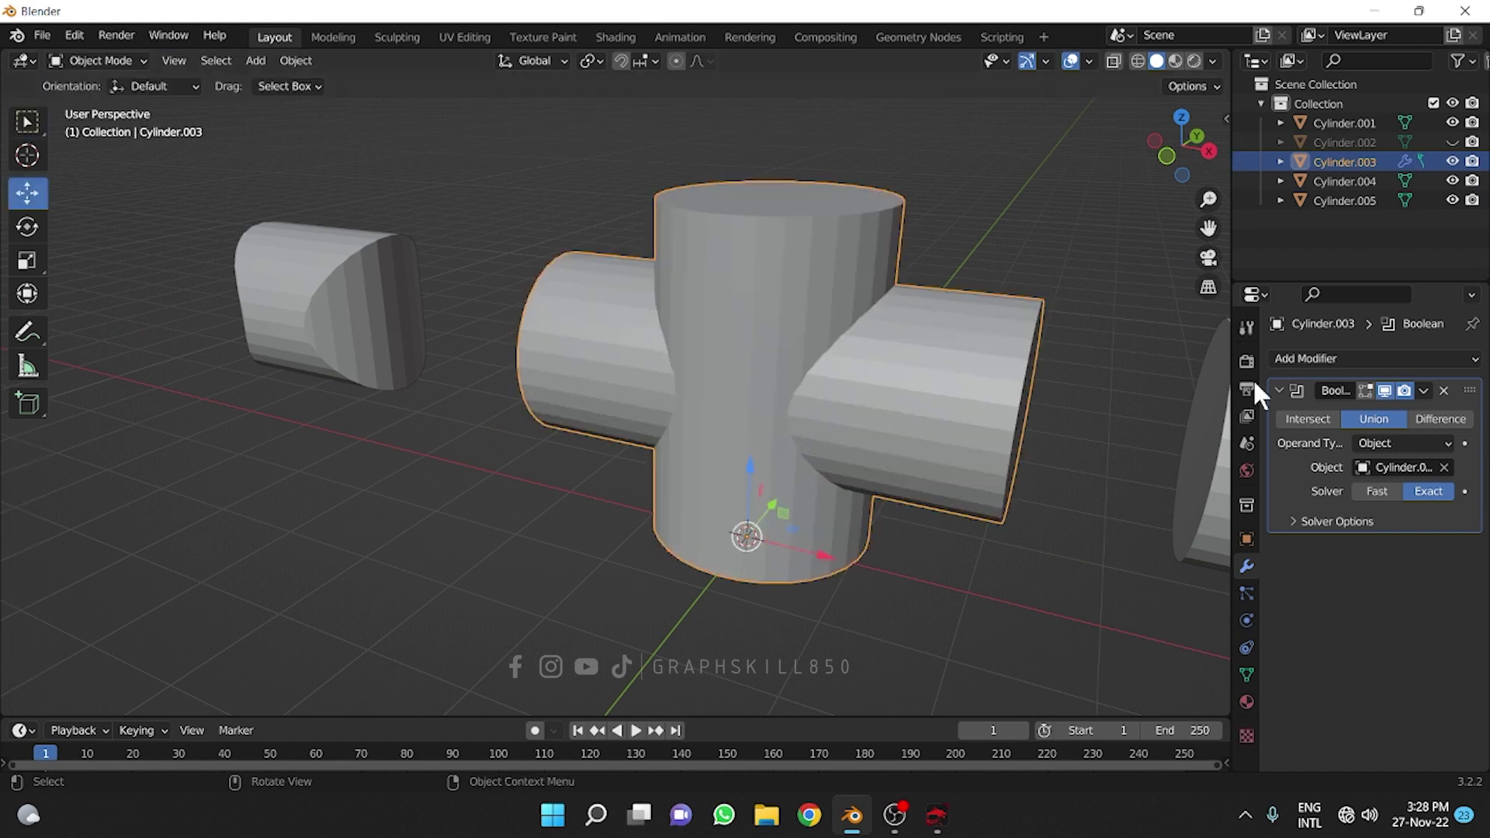
{"action": "left_click", "coordinate": [1425, 391]}
{"action": "left_click", "coordinate": [1309, 411]}
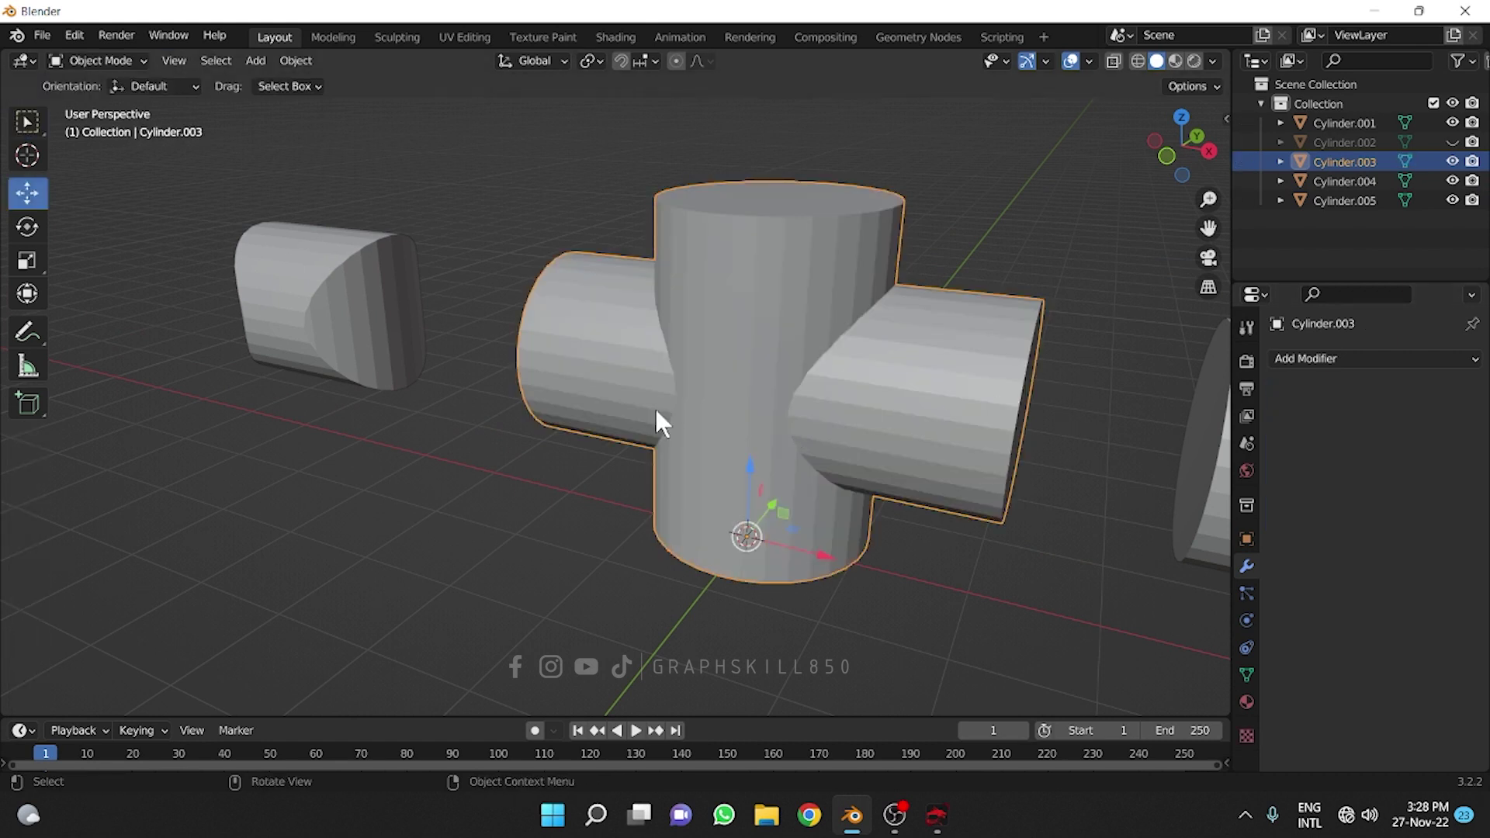
Select the vertices along both curved seams of Cylinder.003 where the horizontal arms meet the vertical body, using X-ray in front view.
{"action": "key", "text": "Tab"}
{"action": "middle_click_drag", "start_coordinate": [655, 406], "coordinate": [831, 456]}
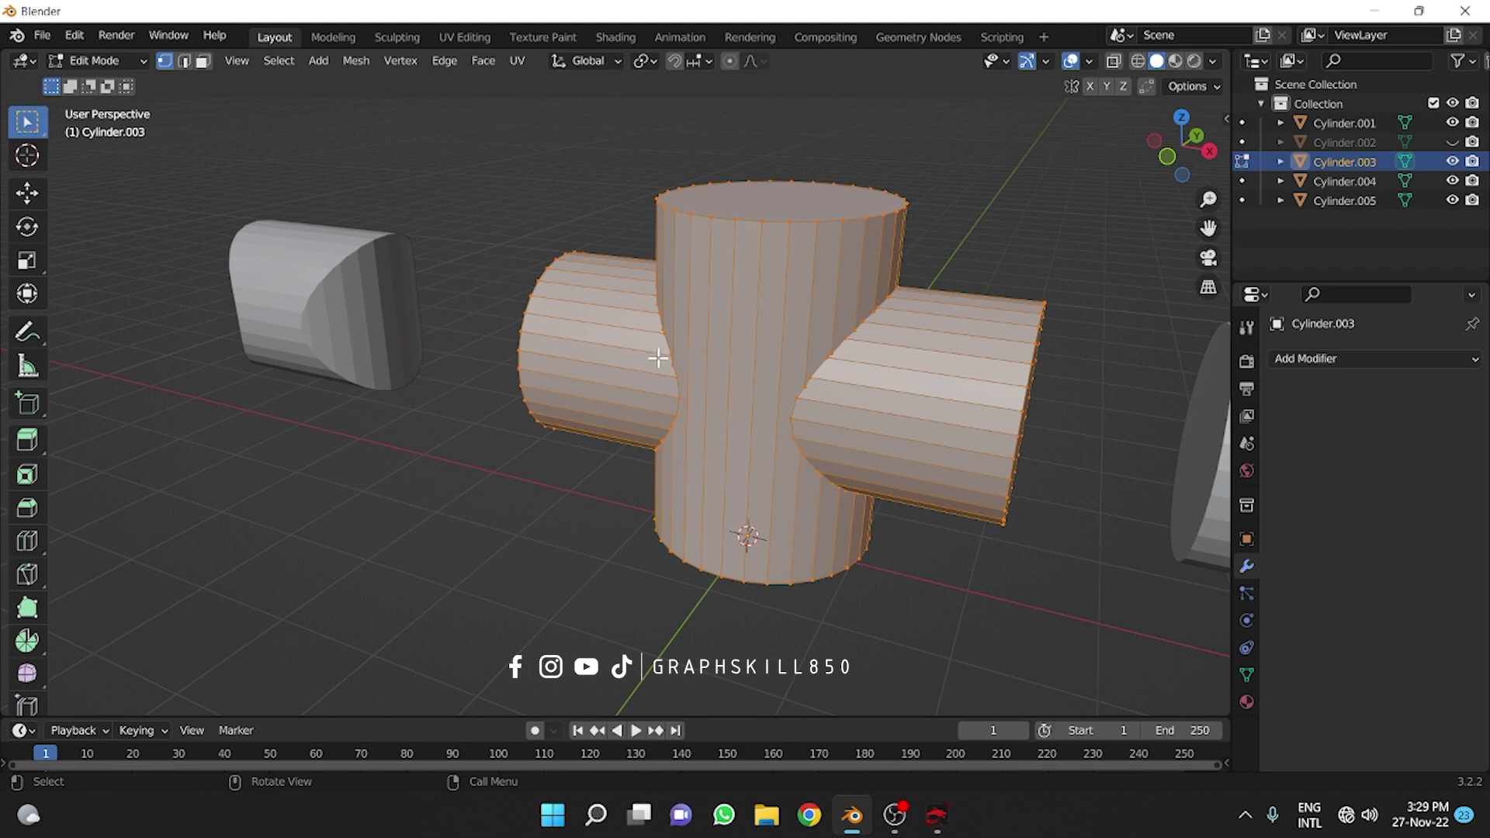
{"action": "middle_click_drag", "start_coordinate": [807, 319], "coordinate": [1139, 147]}
{"action": "left_click", "coordinate": [1169, 155]}
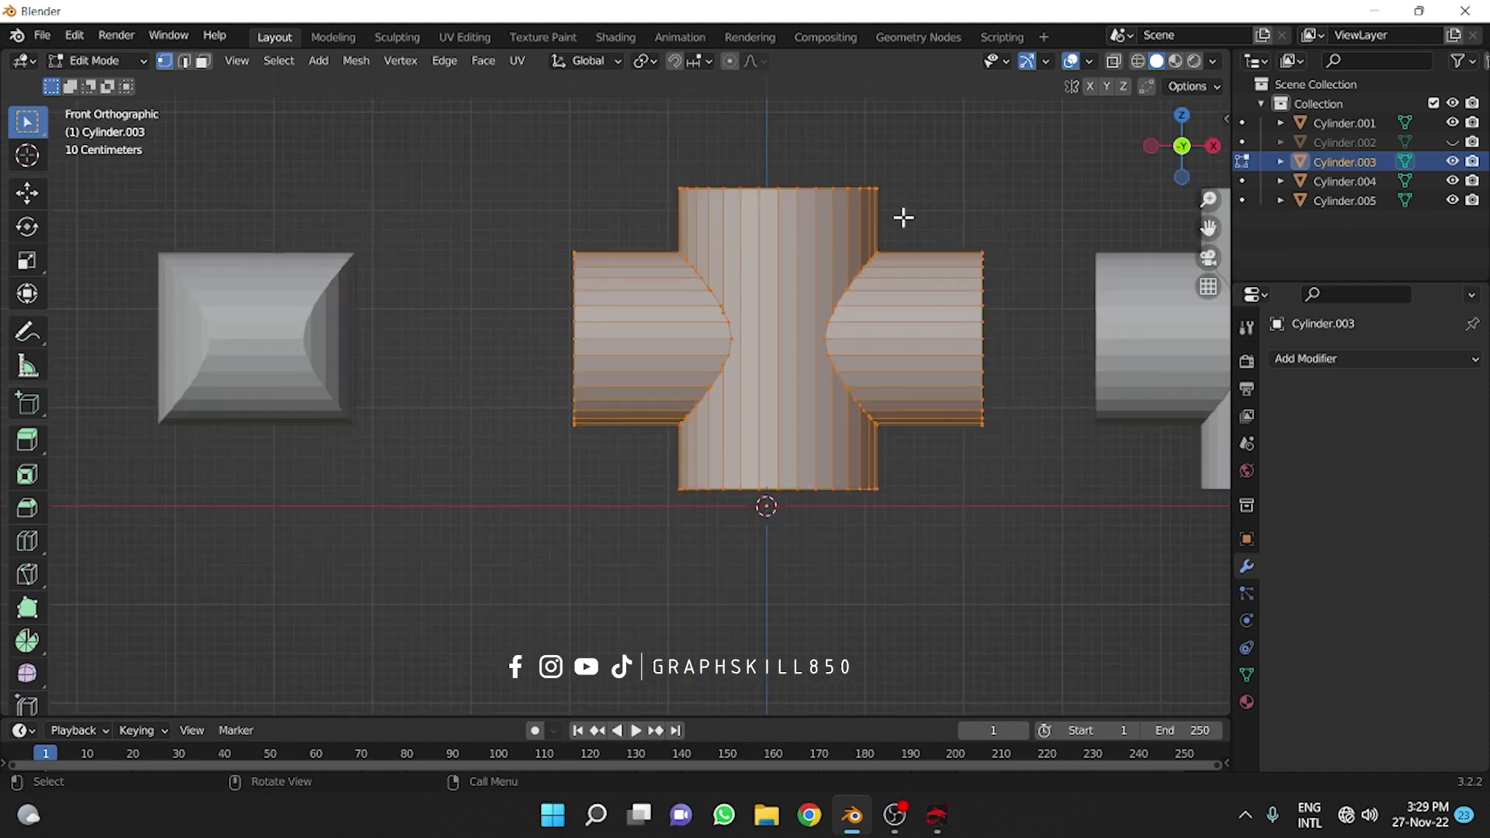
{"action": "scroll", "coordinate": [881, 254], "scroll_direction": "up", "scroll_amount": 2}
{"action": "left_click", "coordinate": [1113, 61]}
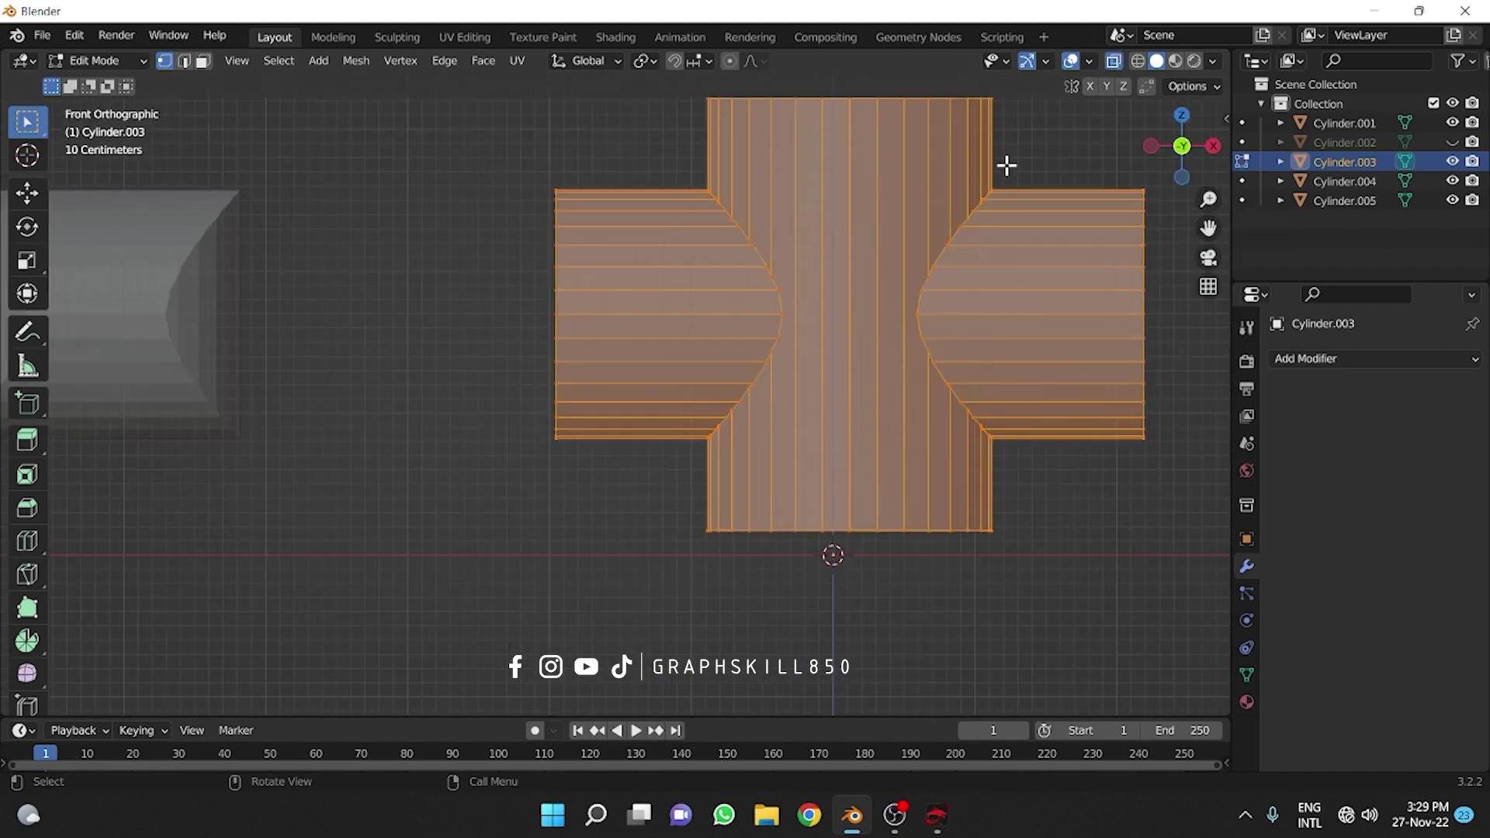
{"action": "left_click_drag", "start_coordinate": [1024, 165], "coordinate": [880, 491]}
{"action": "left_click_drag", "start_coordinate": [753, 385], "coordinate": [799, 470]}
{"action": "middle_click_drag", "start_coordinate": [732, 369], "coordinate": [644, 342]}
{"action": "left_click", "coordinate": [1111, 60]}
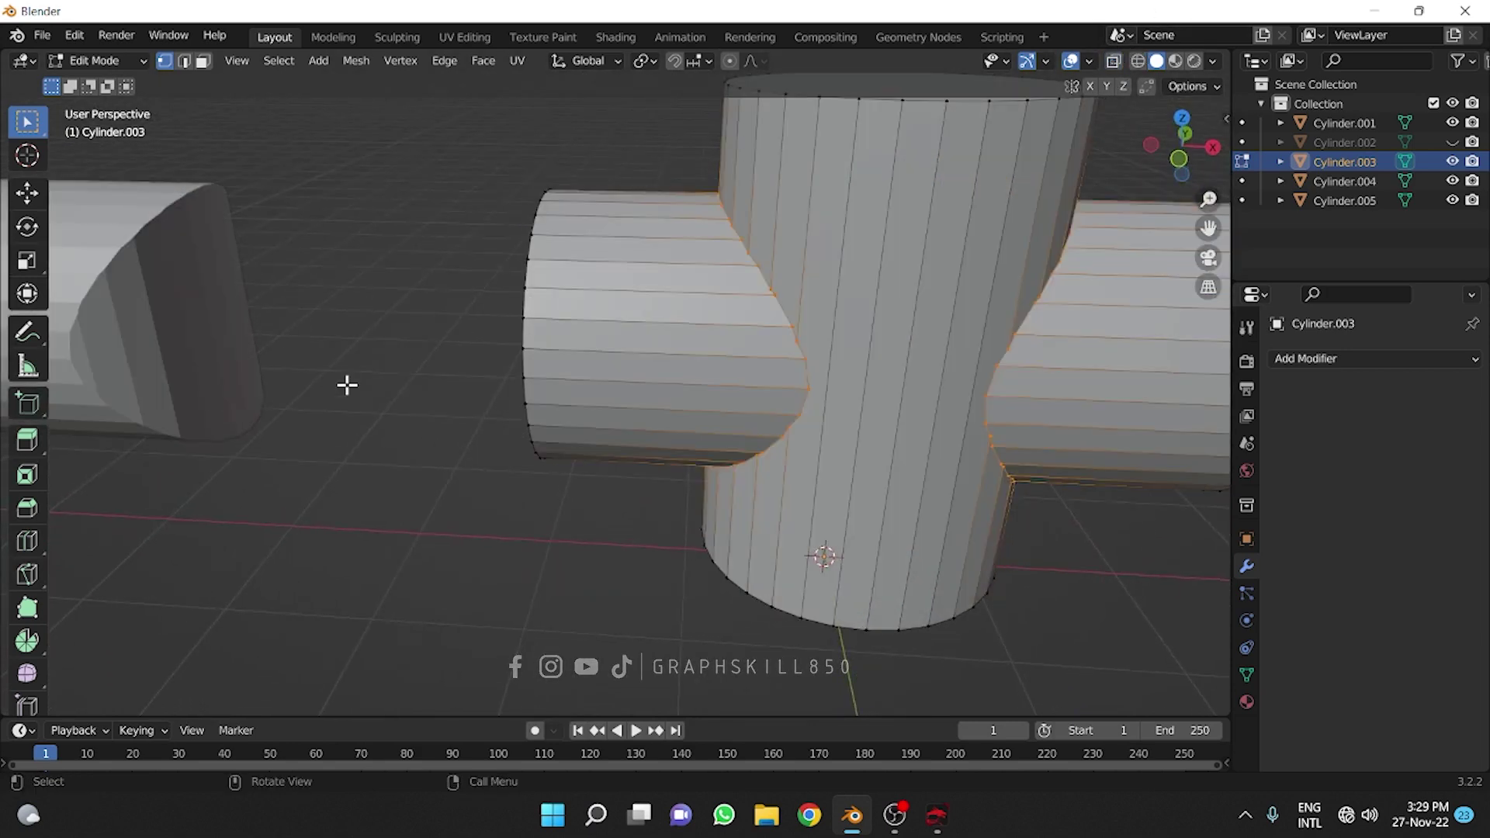
Bevel the selected seam edges of Cylinder.003 with a width of about 0.05 m and multiple segments.
{"action": "scroll", "coordinate": [346, 383], "scroll_direction": "down", "scroll_amount": 3}
{"action": "key", "text": "ctrl+b"}
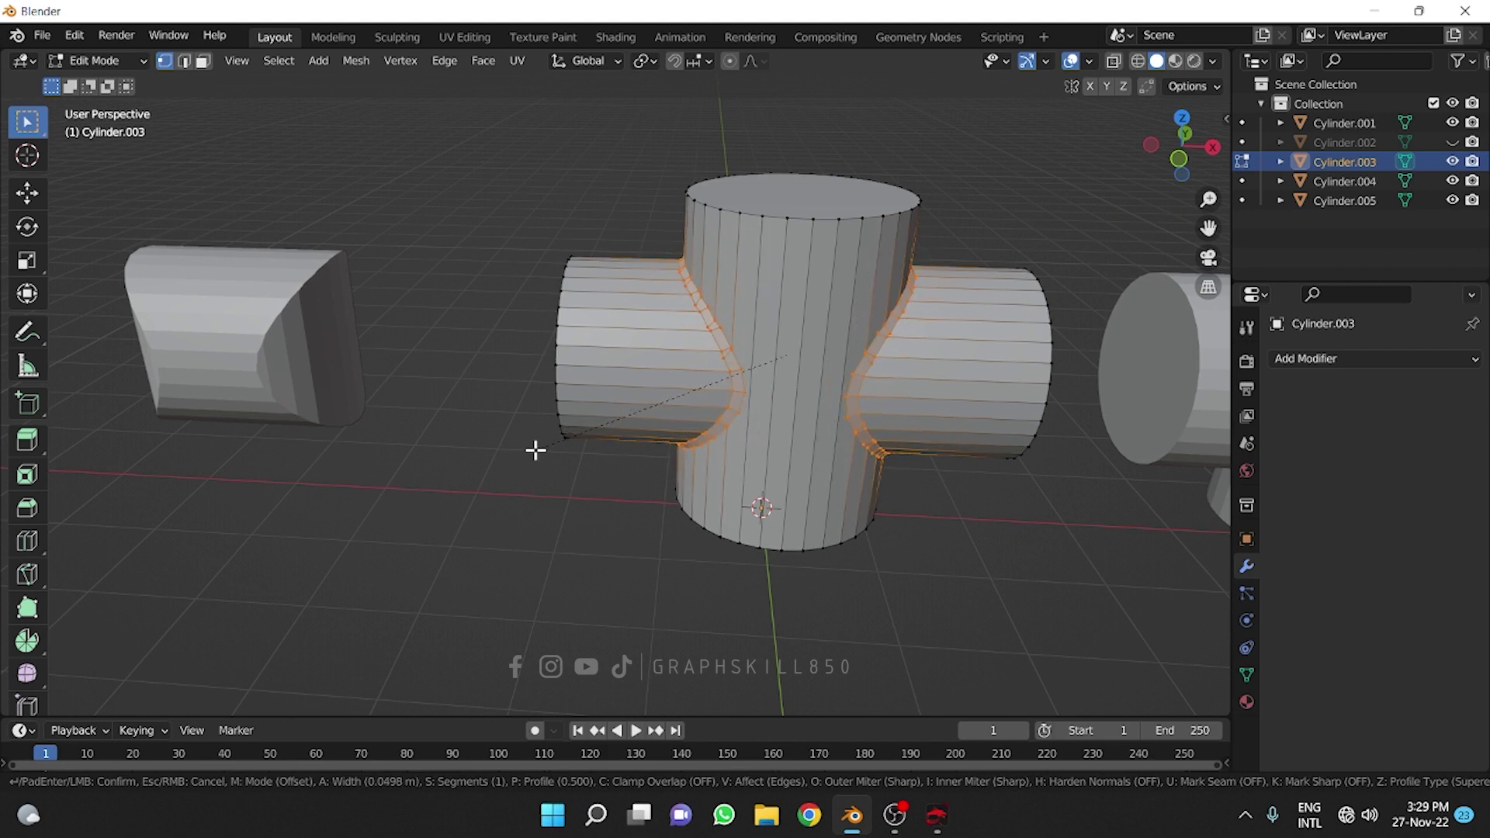
{"action": "scroll", "coordinate": [535, 450], "scroll_direction": "up", "scroll_amount": 5}
{"action": "left_click", "coordinate": [532, 448]}
{"action": "middle_click_drag", "start_coordinate": [672, 536], "coordinate": [796, 342]}
Return to Object Mode and shade Cylinder.003 smooth with Auto Smooth enabled at 30°.
{"action": "key", "text": "Tab"}
{"action": "right_click", "coordinate": [718, 287]}
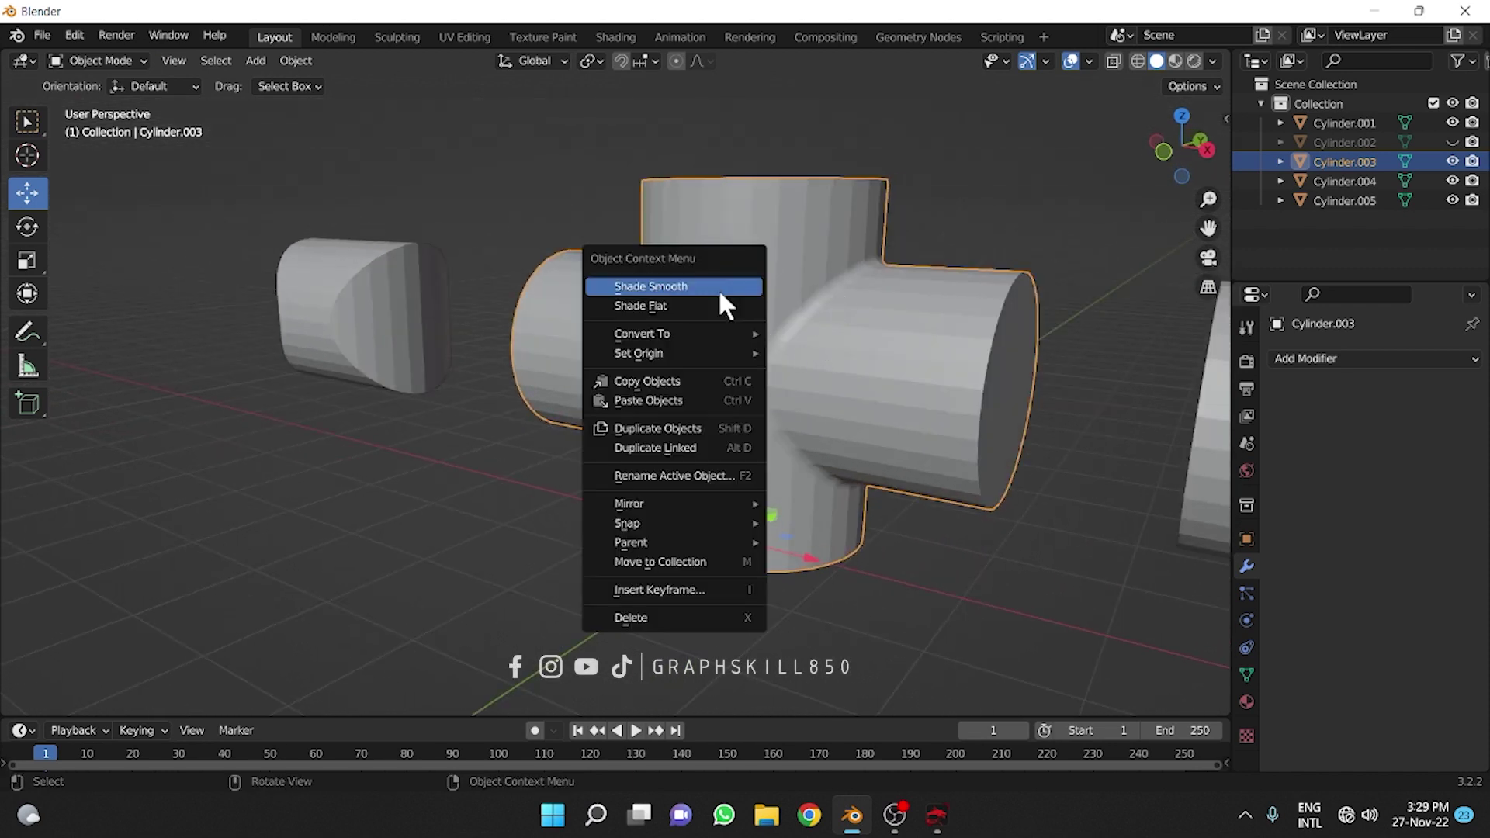
{"action": "left_click", "coordinate": [718, 287]}
{"action": "left_click", "coordinate": [1245, 674]}
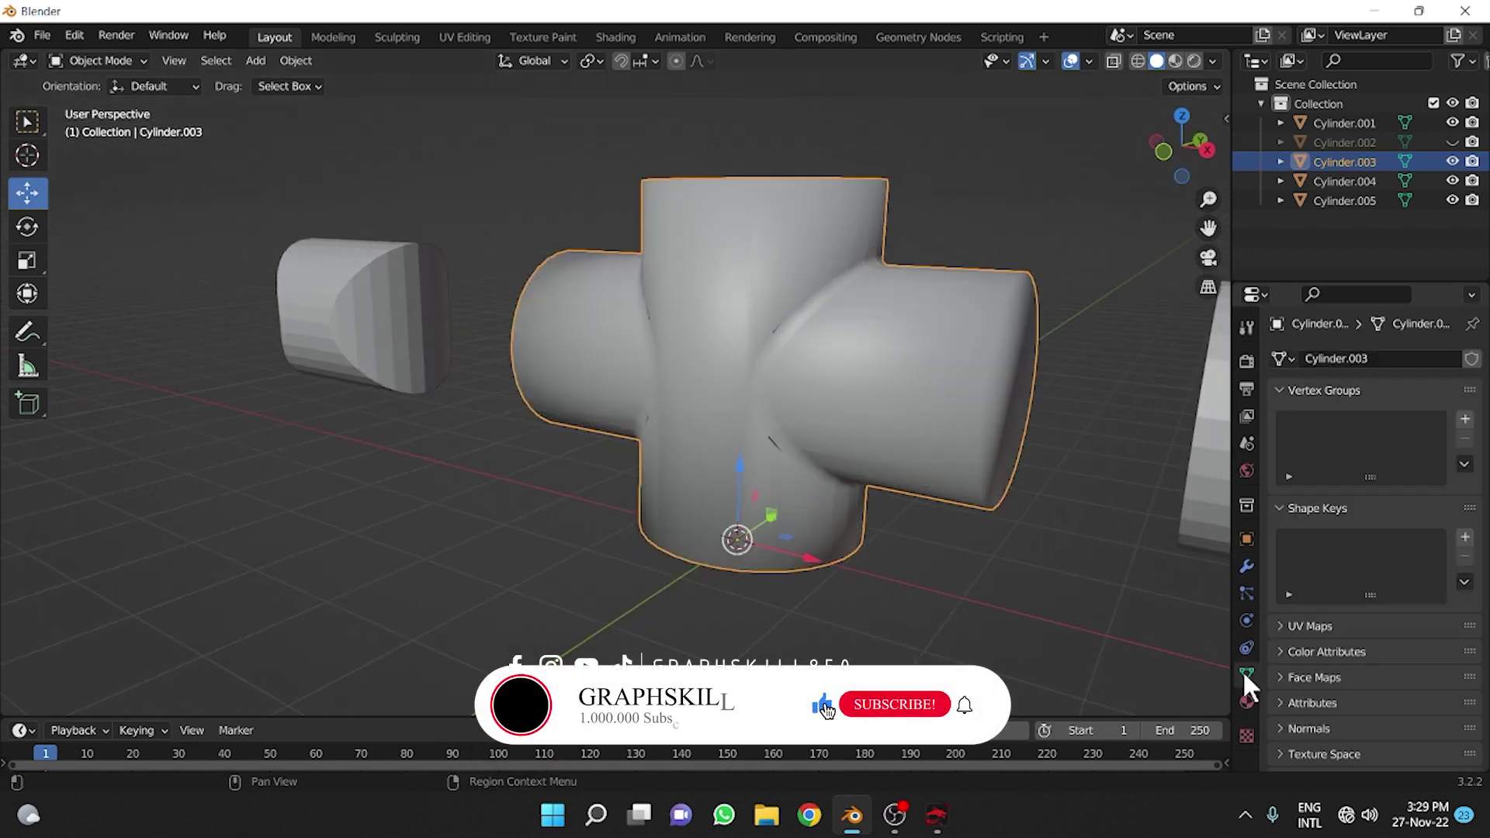
{"action": "left_click", "coordinate": [1280, 725]}
{"action": "left_click", "coordinate": [1356, 757]}
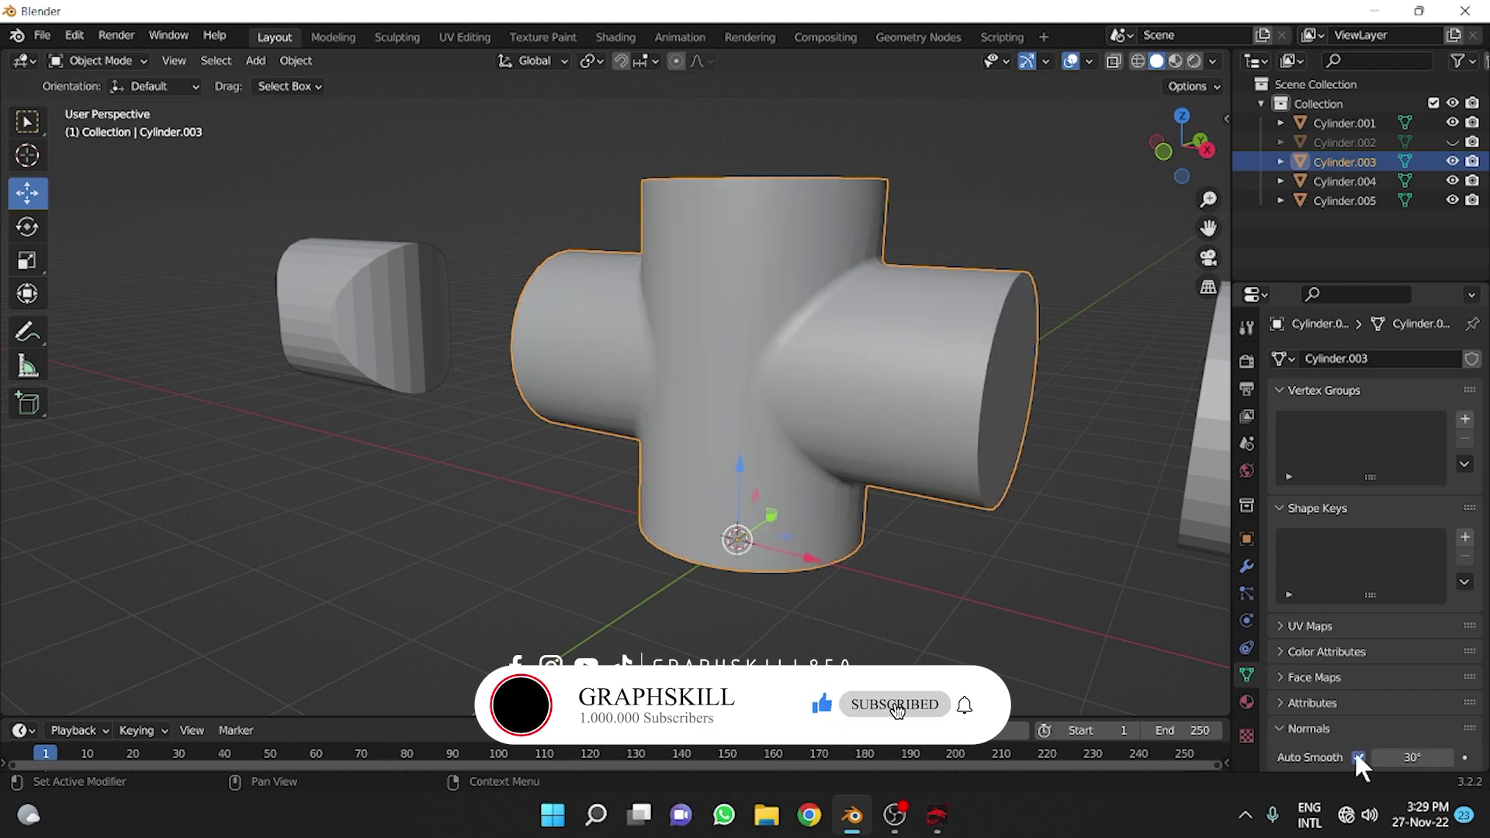
Add a Boolean modifier in Difference mode to the vertical Cylinder.005, with the horizontal cylinder crossing it as the object.
{"action": "mouse_move", "coordinate": [613, 468]}
{"action": "middle_mouse_down"}
{"action": "mouse_move", "coordinate": [735, 485]}
{"action": "mouse_move", "coordinate": [812, 468]}
{"action": "mouse_move", "coordinate": [696, 497]}
{"action": "mouse_move", "coordinate": [581, 467]}
{"action": "mouse_move", "coordinate": [669, 461]}
{"action": "mouse_move", "coordinate": [717, 435]}
{"action": "middle_mouse_up"}
{"action": "scroll", "coordinate": [242, 397], "scroll_direction": "down", "scroll_amount": 3}
{"action": "middle_click_drag", "start_coordinate": [827, 464], "coordinate": [836, 503]}
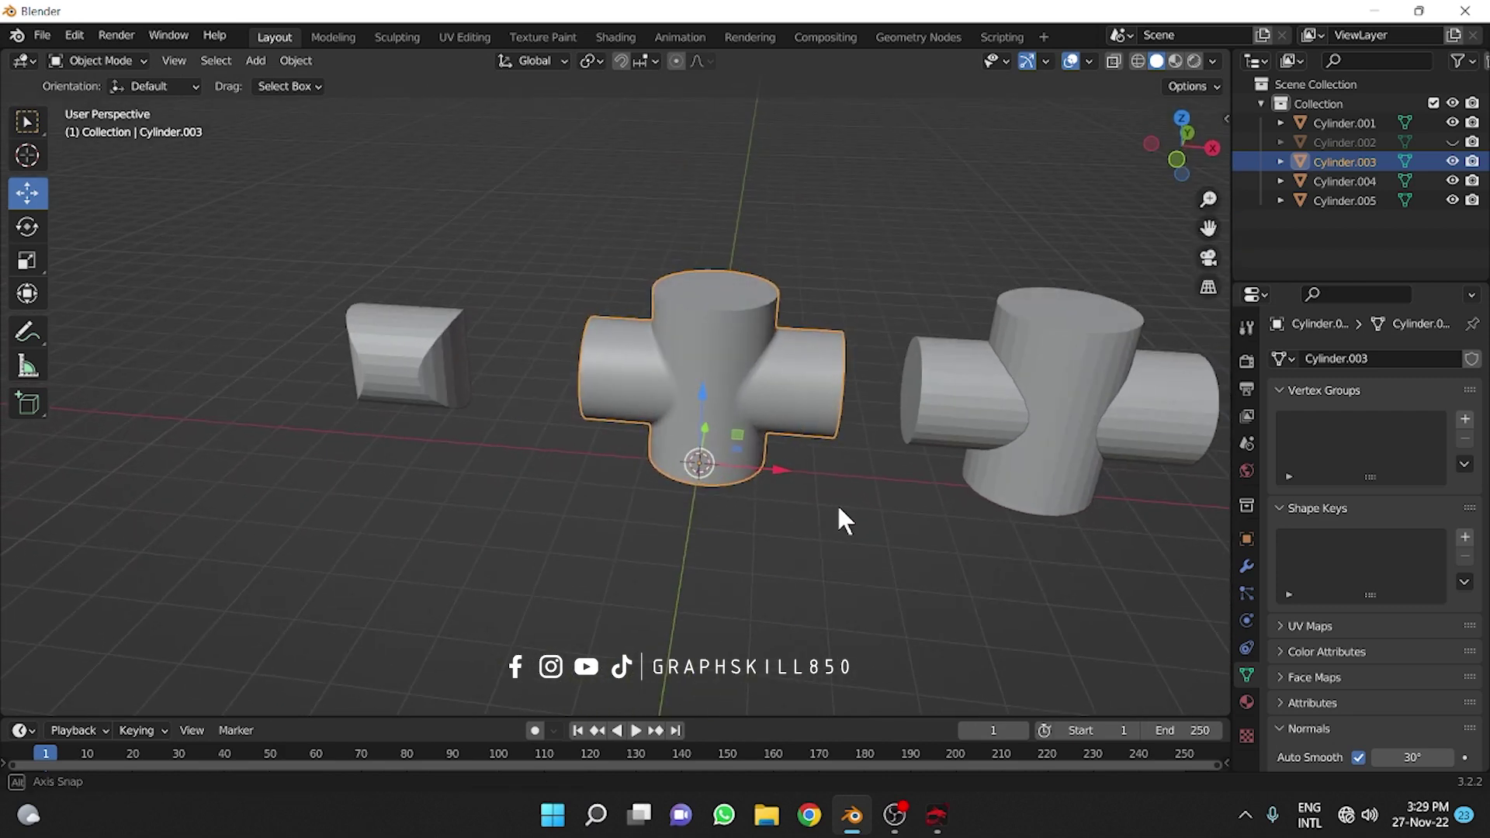
{"action": "left_click", "coordinate": [1064, 372]}
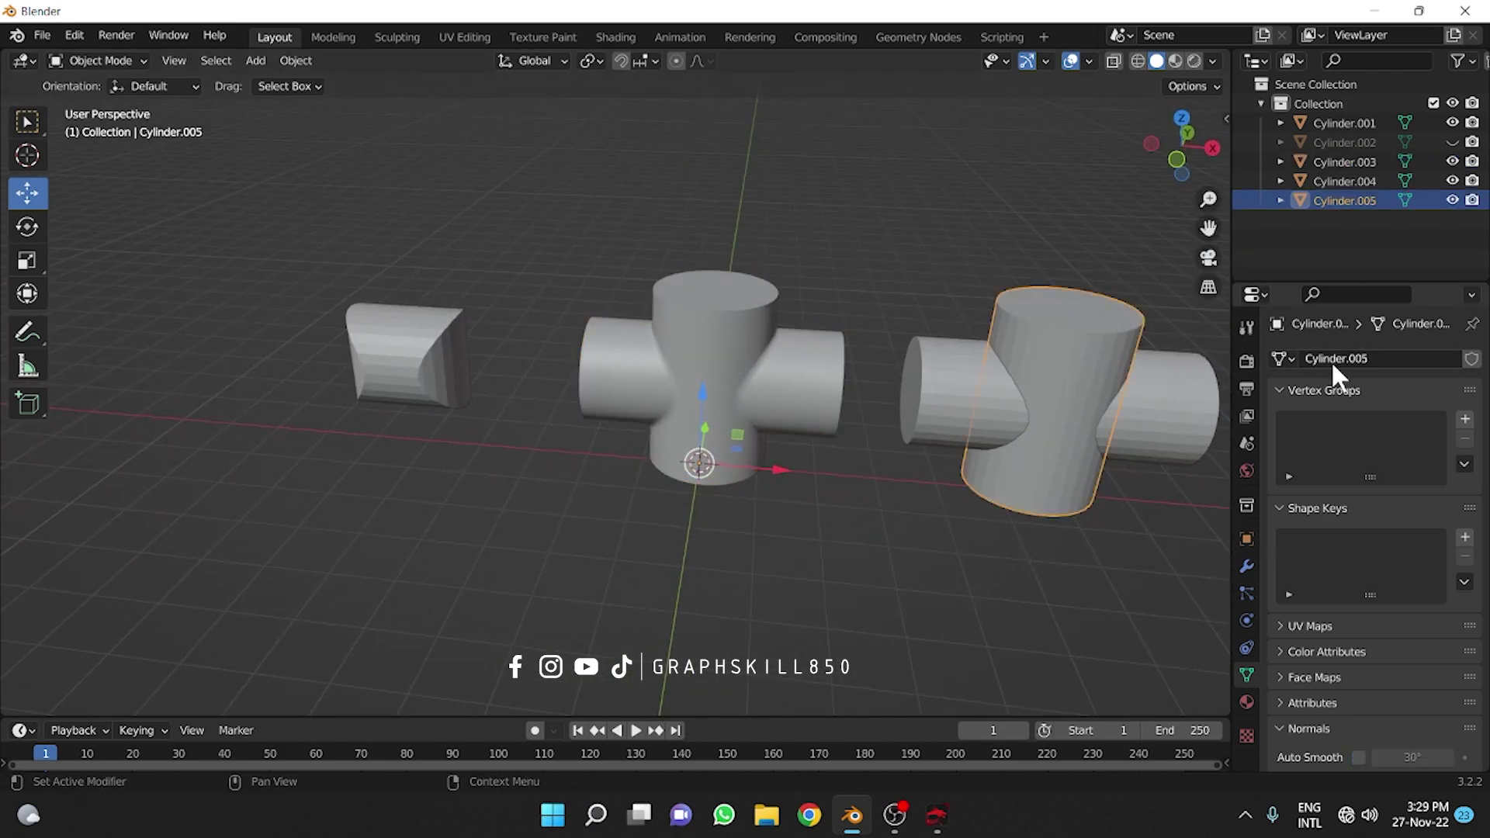
{"action": "left_click", "coordinate": [1250, 560]}
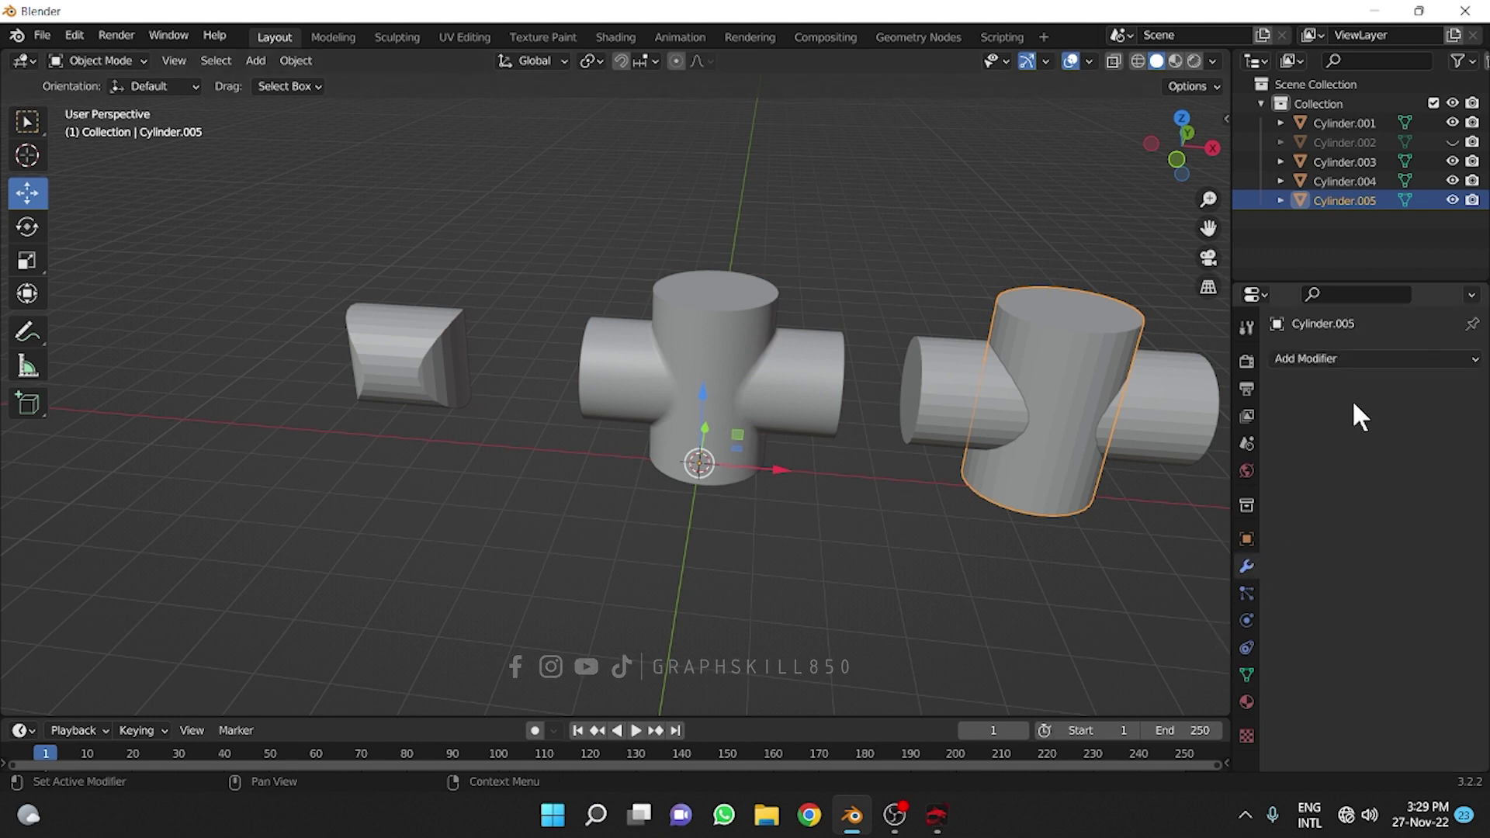
{"action": "left_click", "coordinate": [1342, 361]}
{"action": "left_click", "coordinate": [1046, 486]}
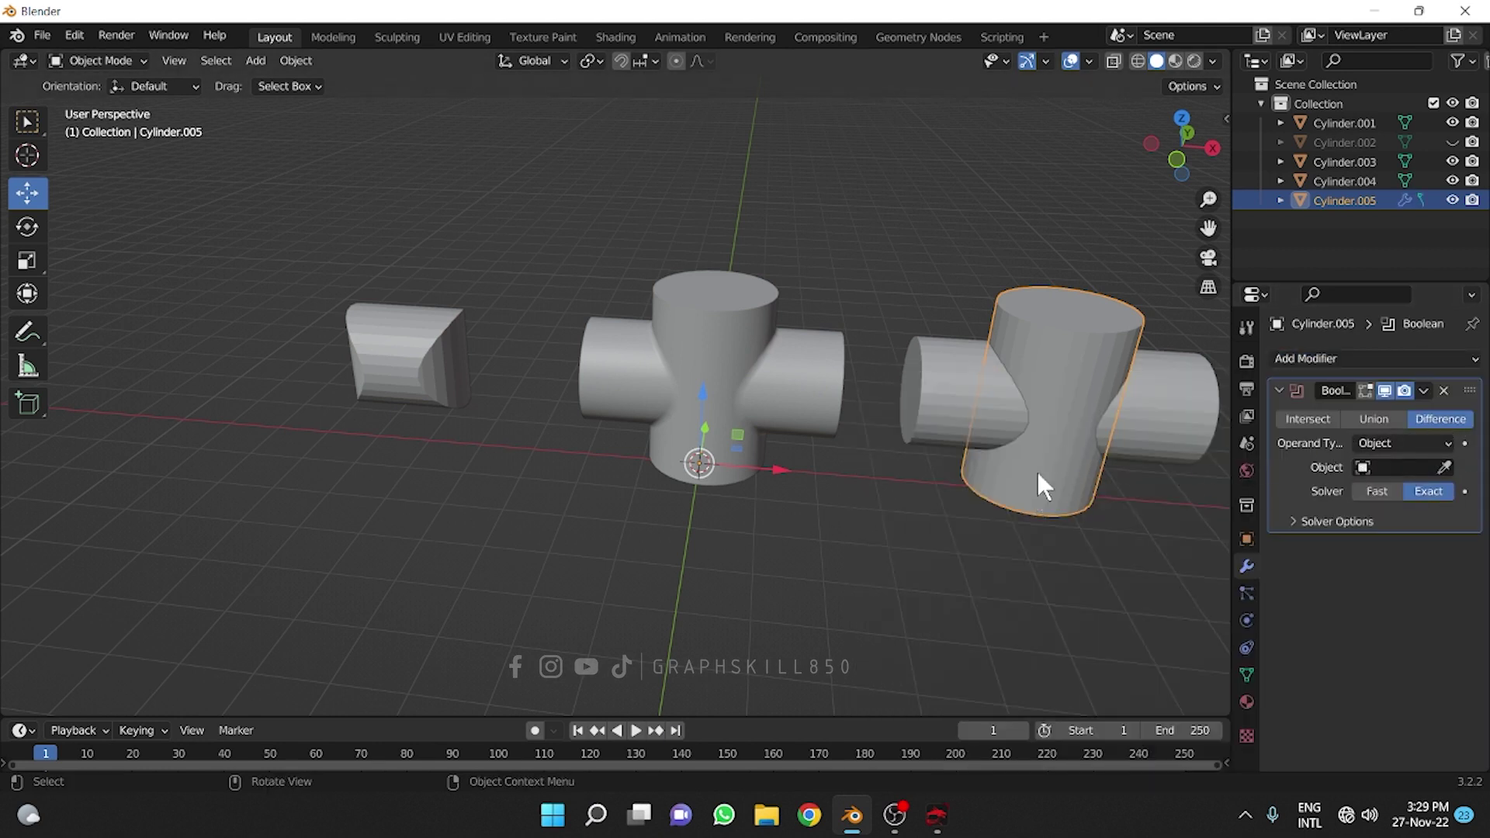
{"action": "middle_click_drag", "start_coordinate": [1022, 488], "coordinate": [779, 479]}
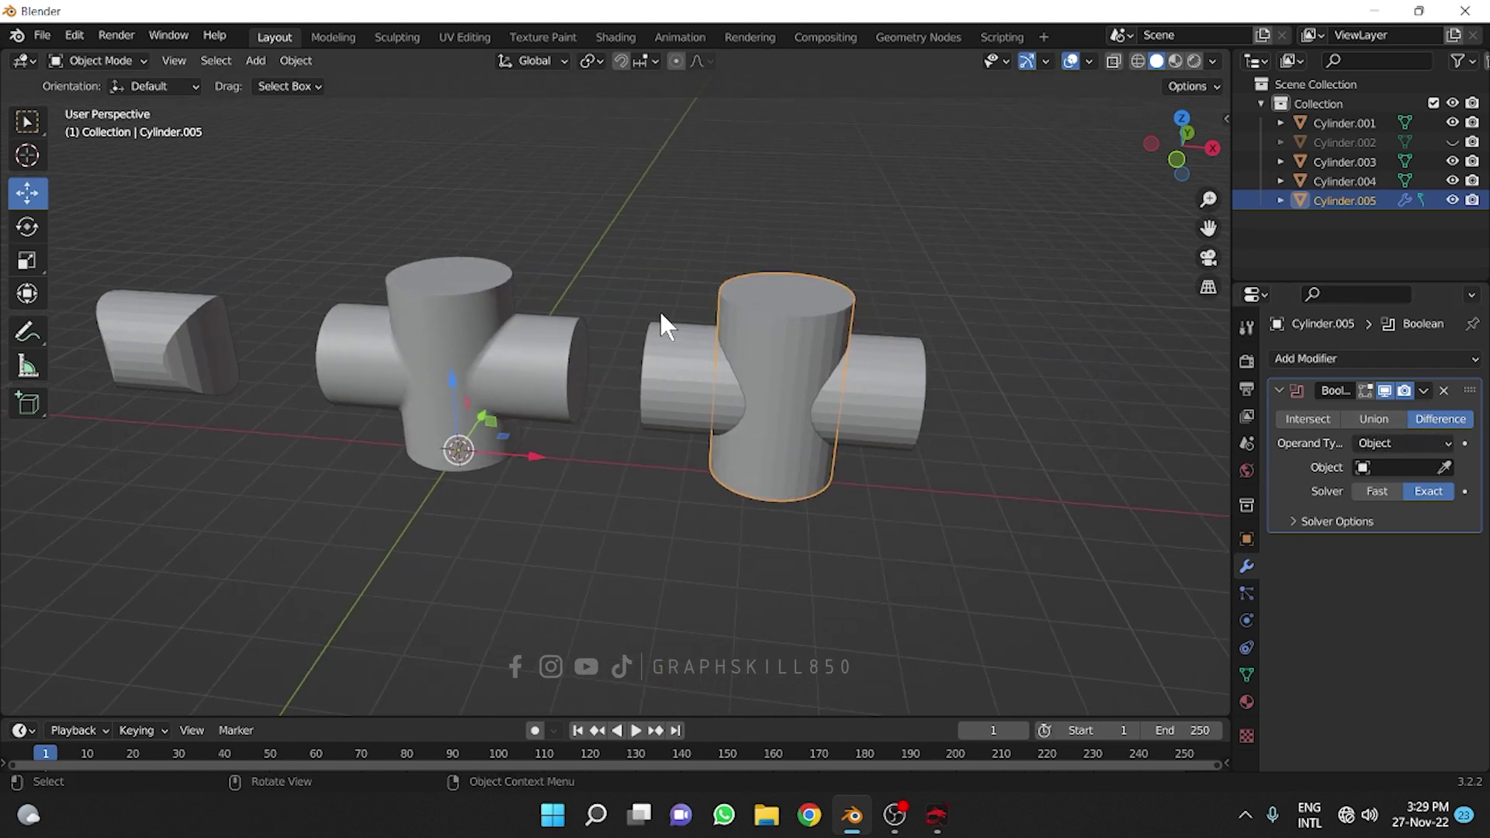
{"action": "left_click", "coordinate": [1445, 466]}
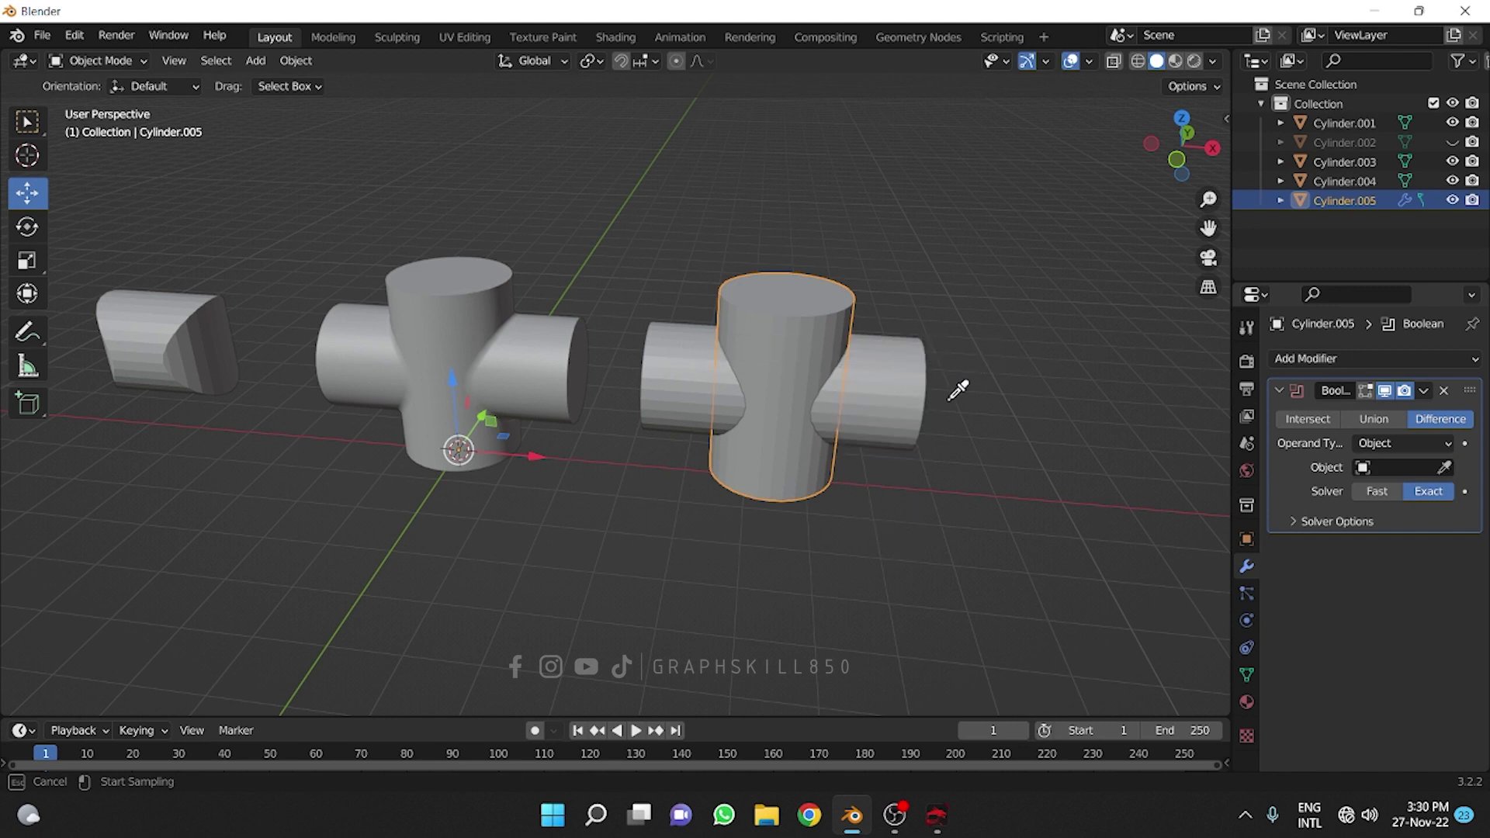
{"action": "left_click", "coordinate": [909, 386]}
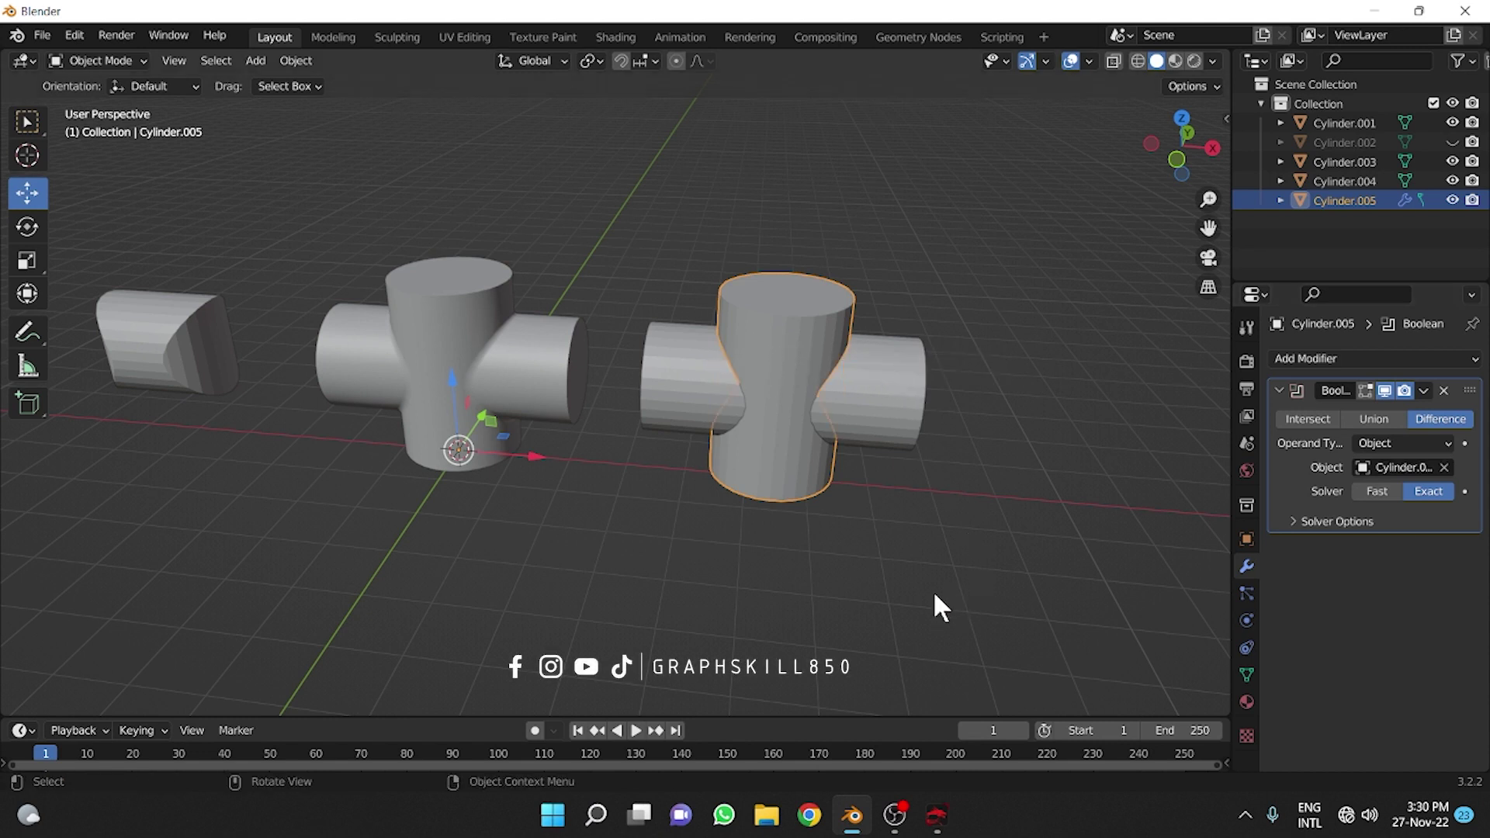
Hide the horizontal Cylinder.004 and examine the cut shape of Cylinder.005 from several angles.
{"action": "middle_click_drag", "start_coordinate": [932, 589], "coordinate": [868, 582]}
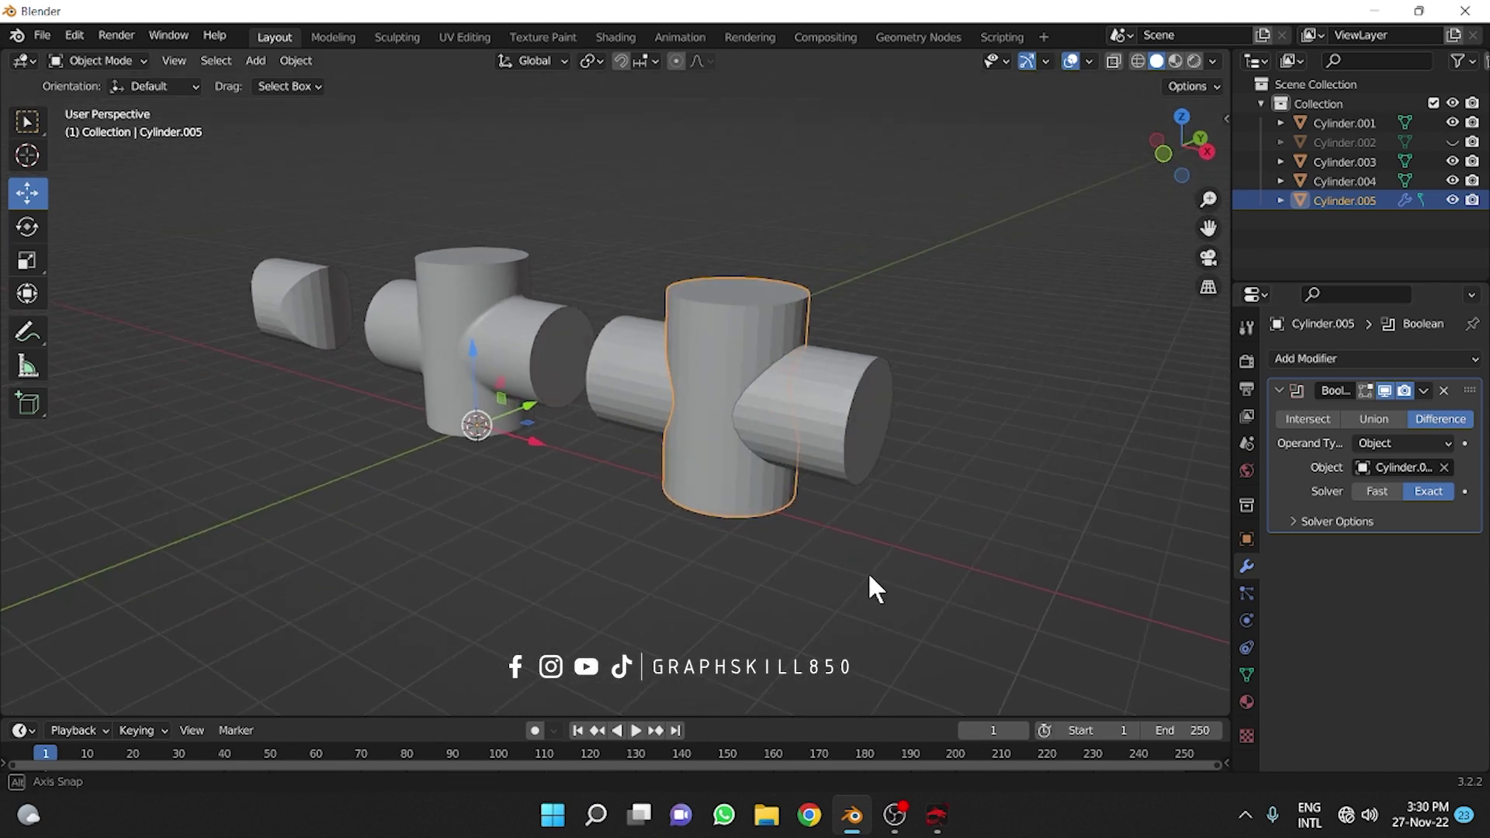
{"action": "left_click", "coordinate": [1452, 181]}
{"action": "middle_click_drag", "start_coordinate": [938, 555], "coordinate": [780, 481]}
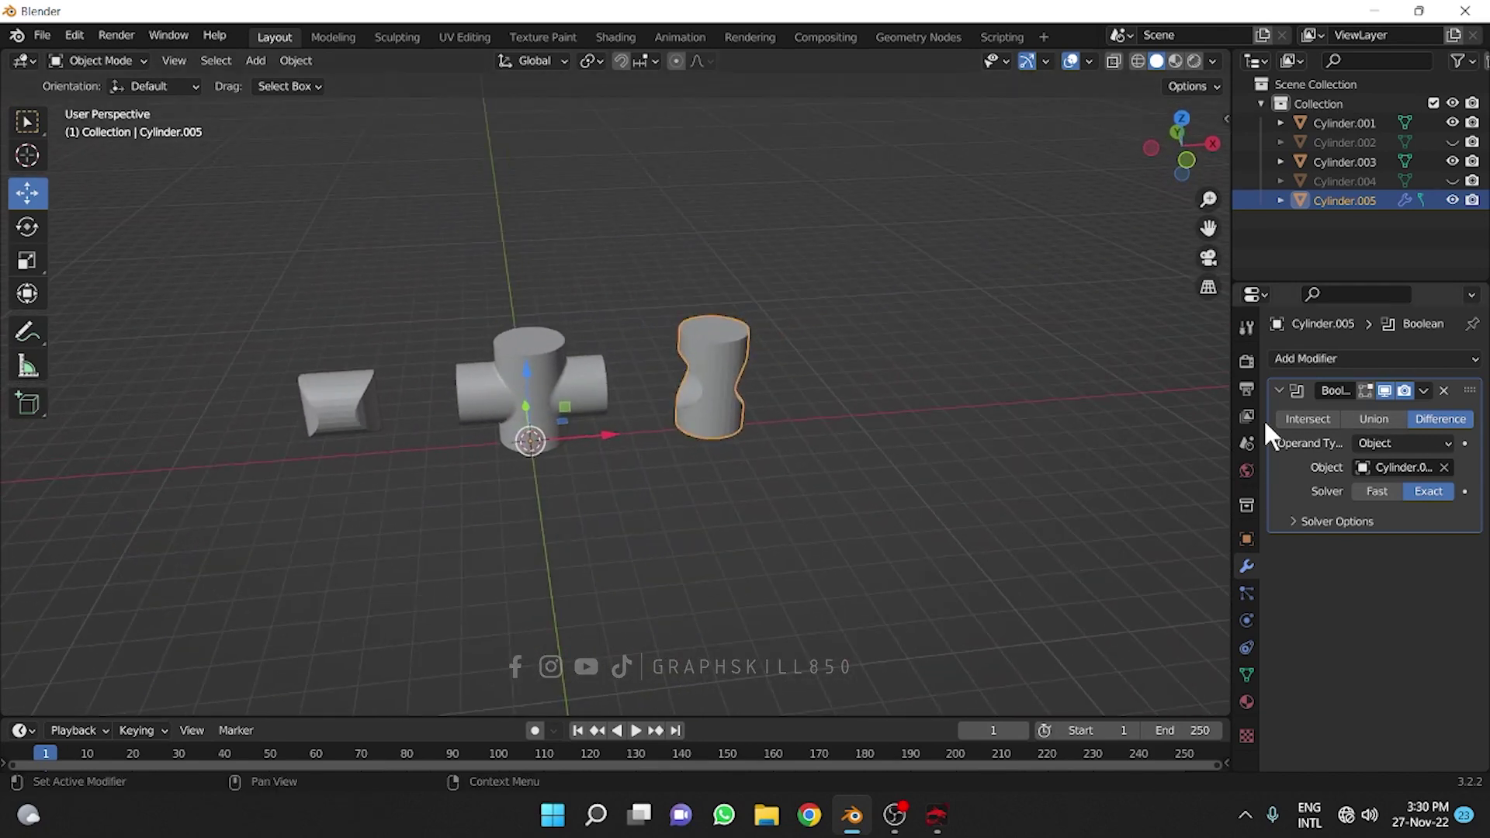
{"action": "middle_click_drag", "start_coordinate": [854, 445], "coordinate": [817, 437]}
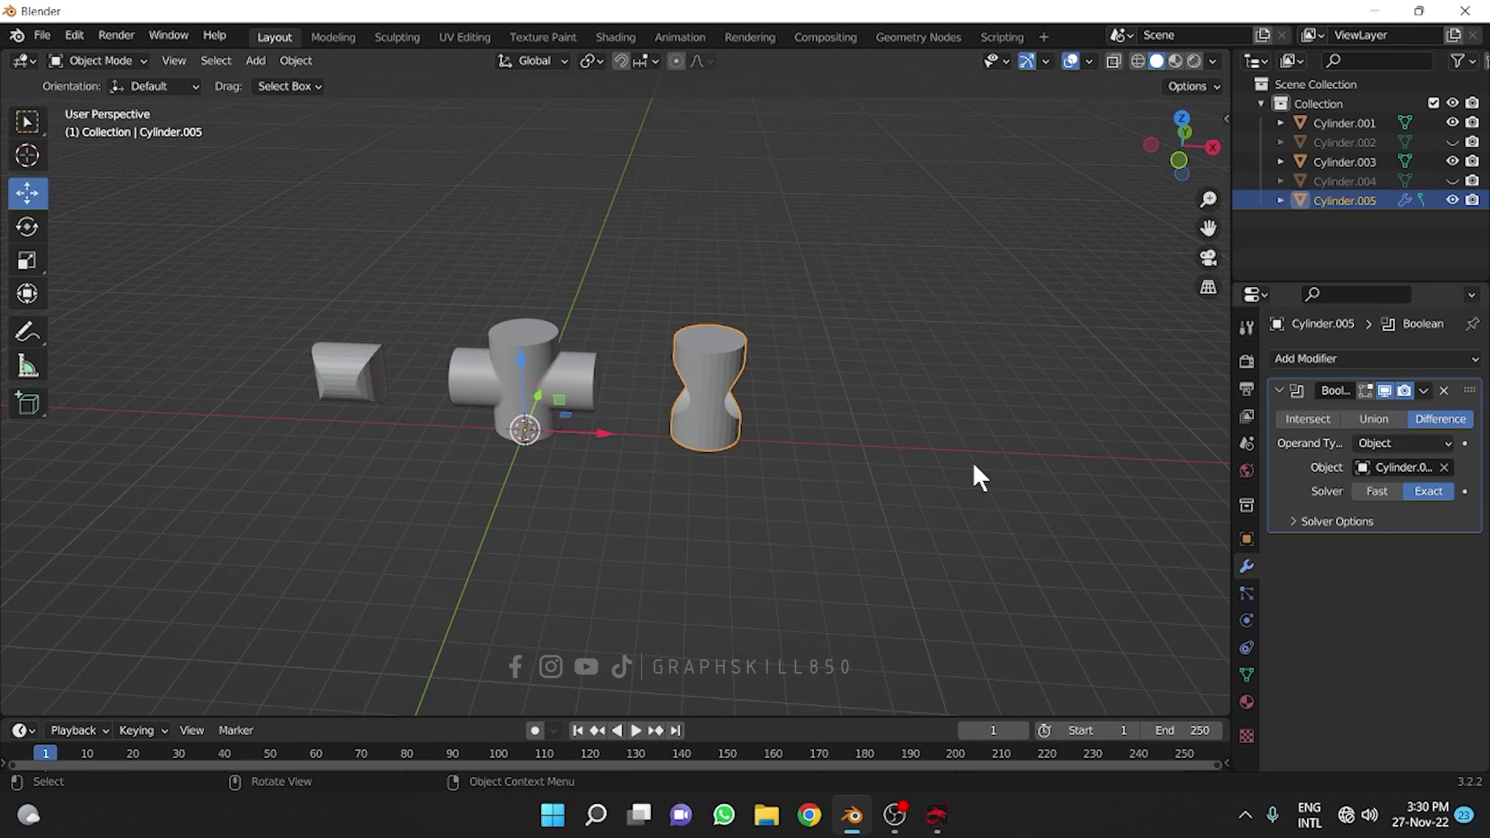
{"action": "scroll", "coordinate": [456, 417], "scroll_direction": "up", "scroll_amount": 1}
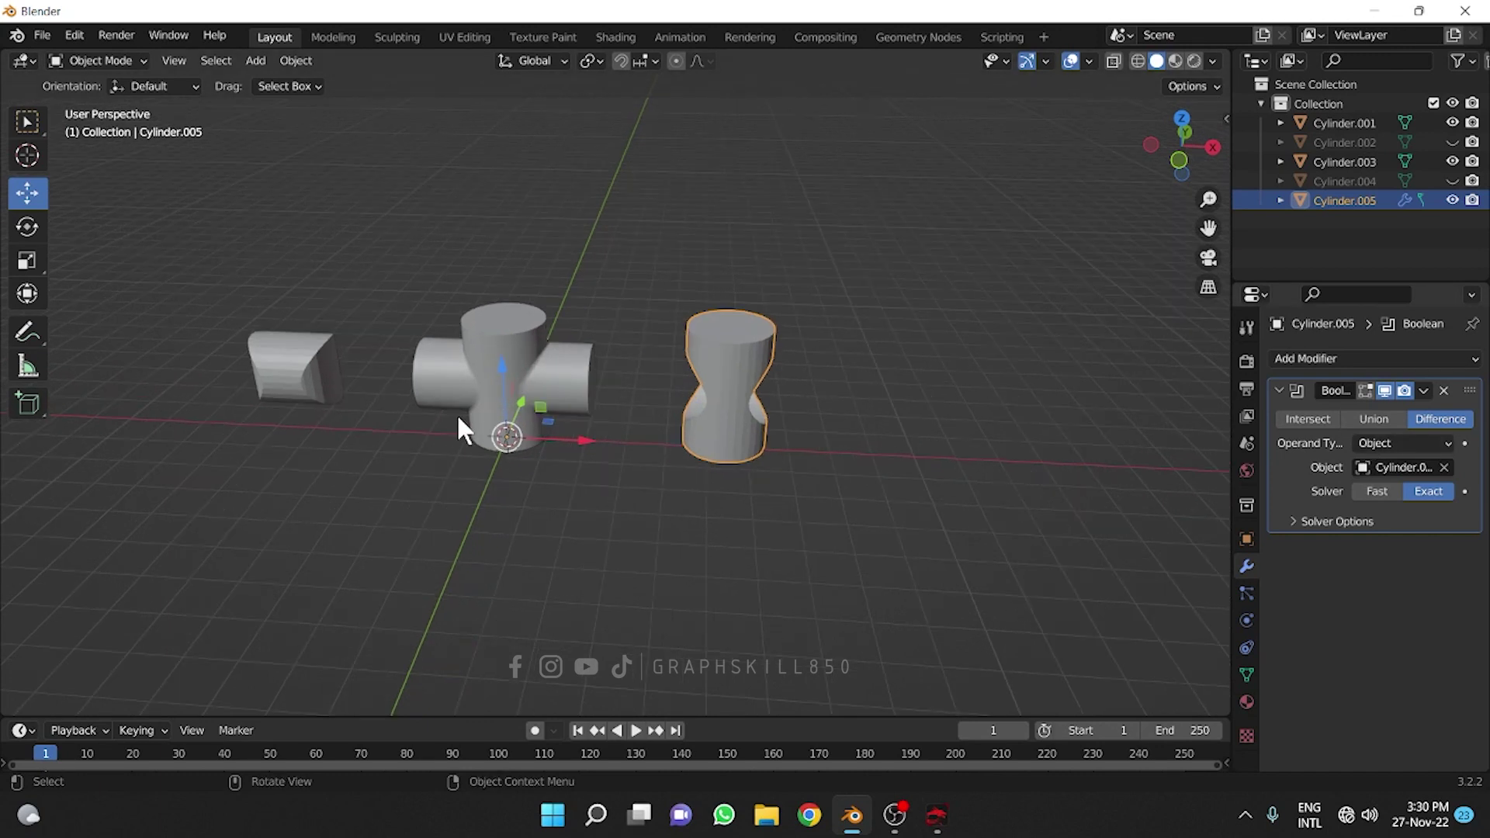